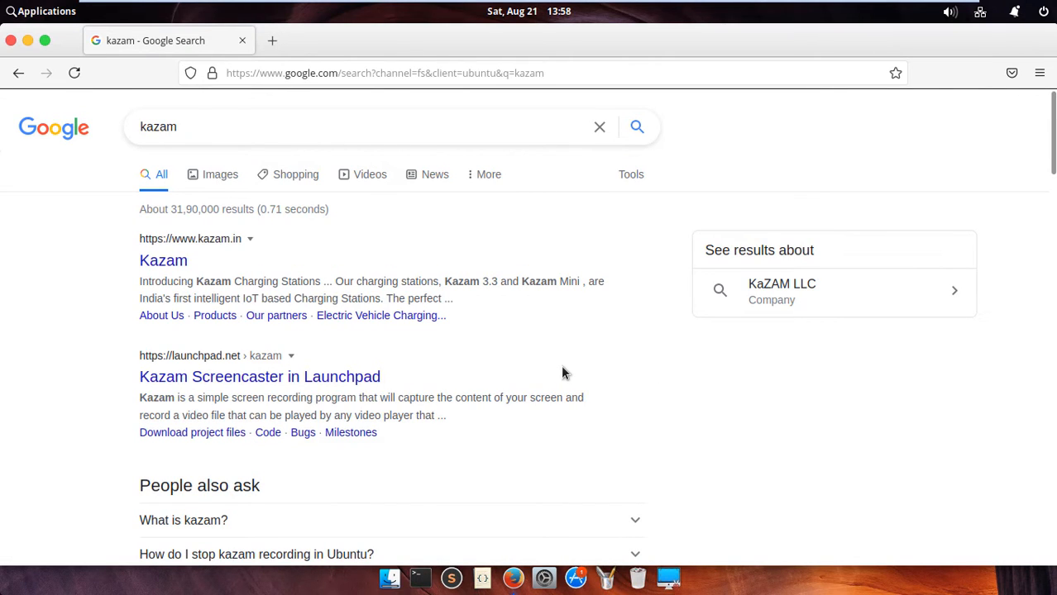
Open the hzbd/kazam GitHub result from the search in a new tab and switch to it.
scroll(561, 371, "down", 8)
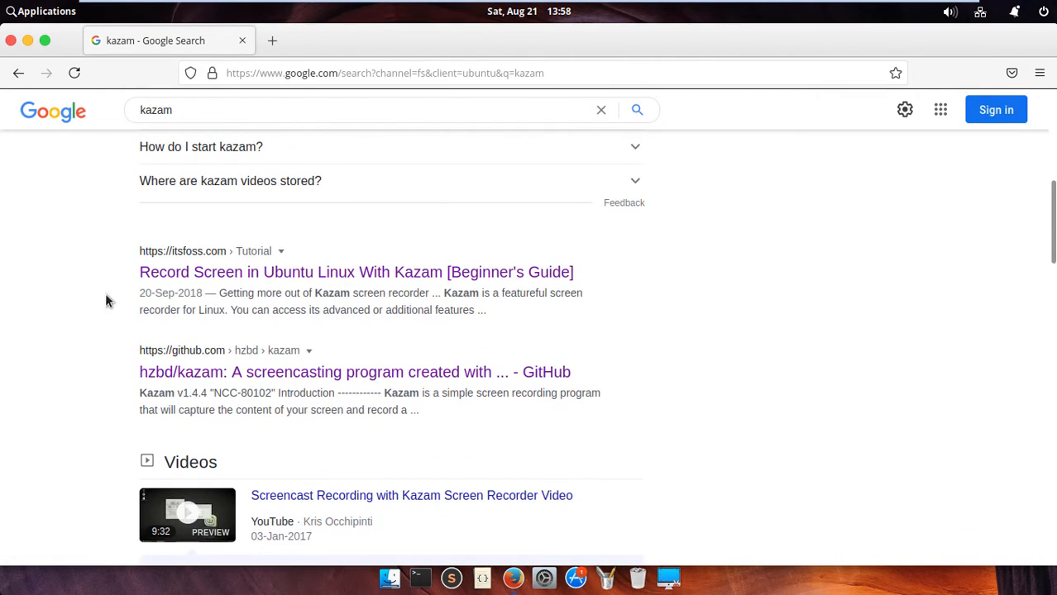
right_click(265, 389)
left_click(270, 383)
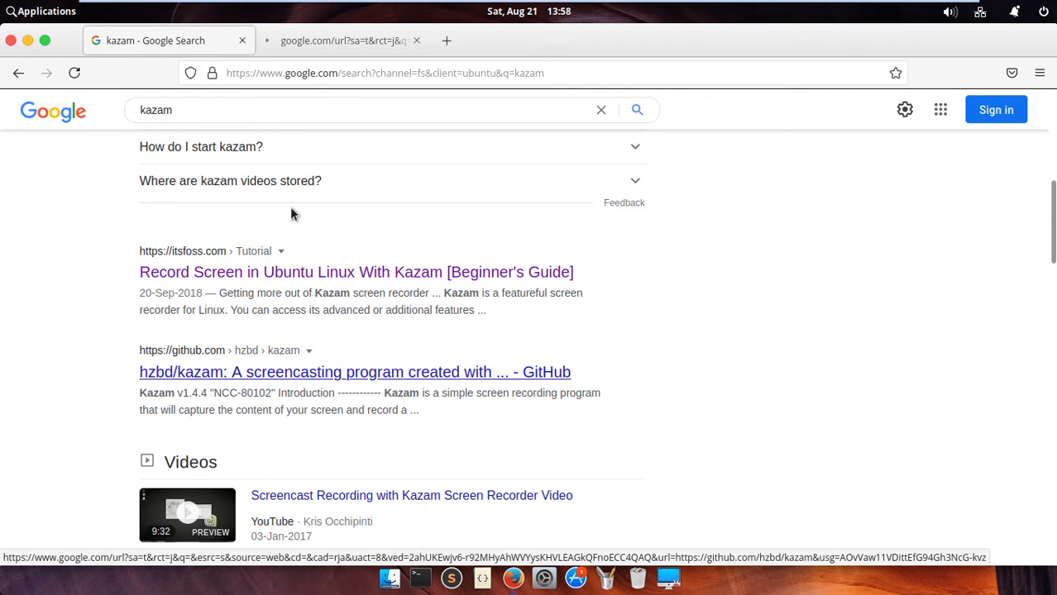
left_click(334, 39)
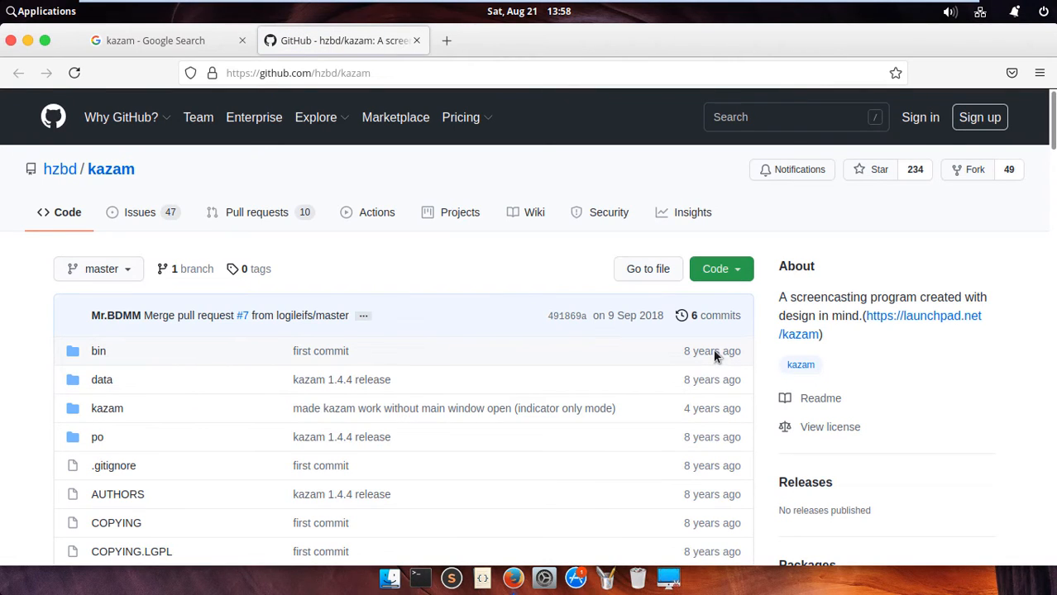
Examine the Kazam repository's README, reading the introduction and the latest stable and unstable release versions.
scroll(152, 339, "down", 5)
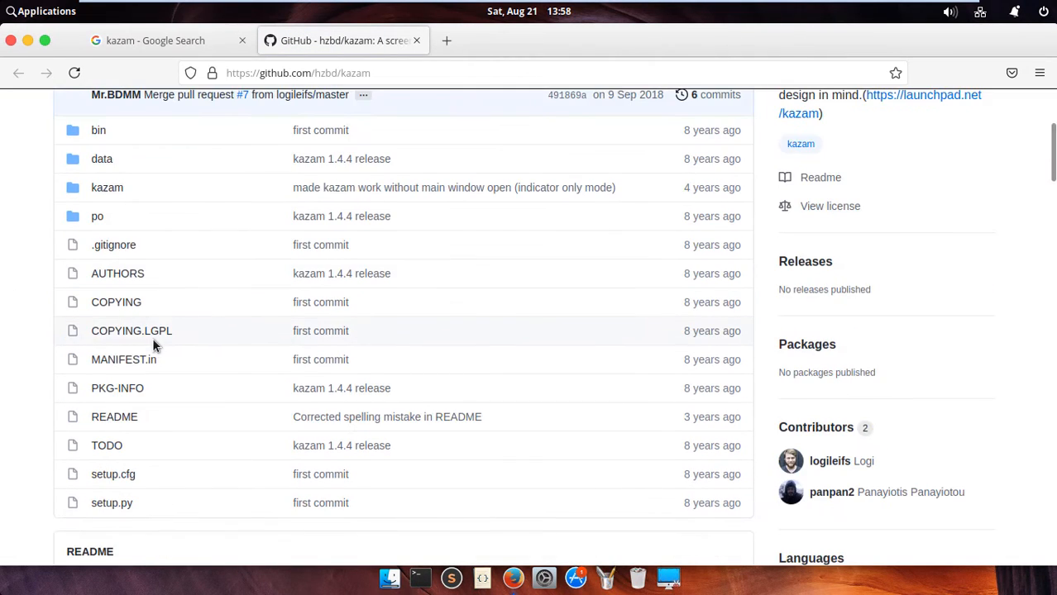
scroll(152, 343, "down", 8)
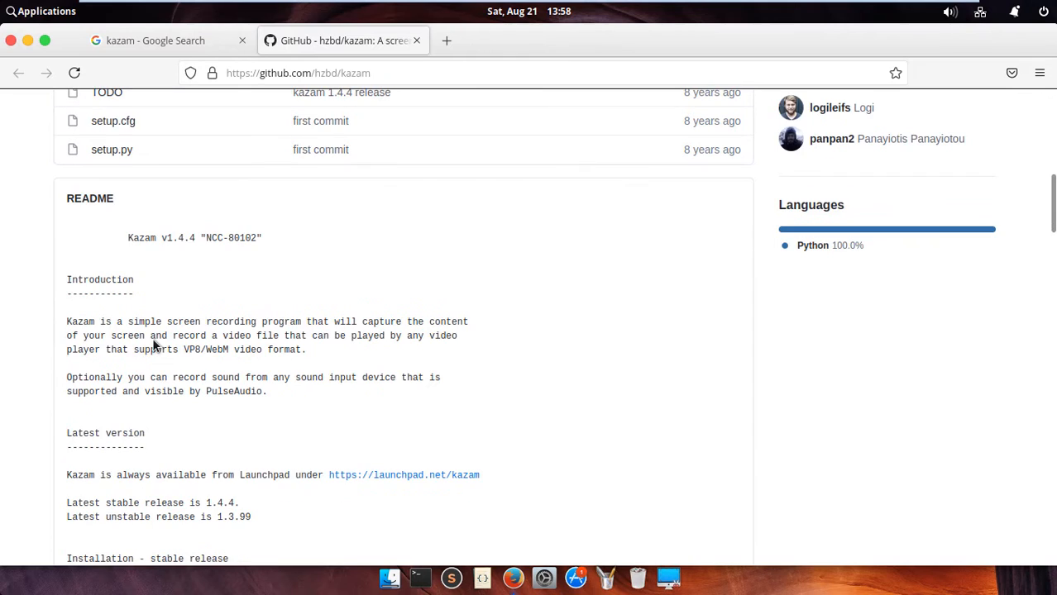
scroll(152, 346, "down", 1)
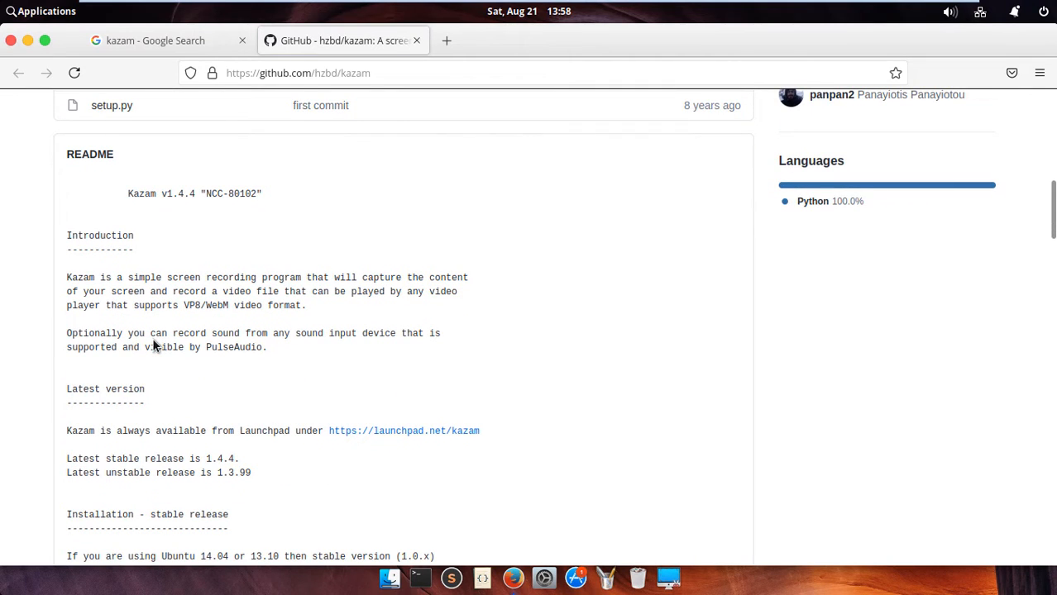
left_click_drag(65, 277, 457, 296)
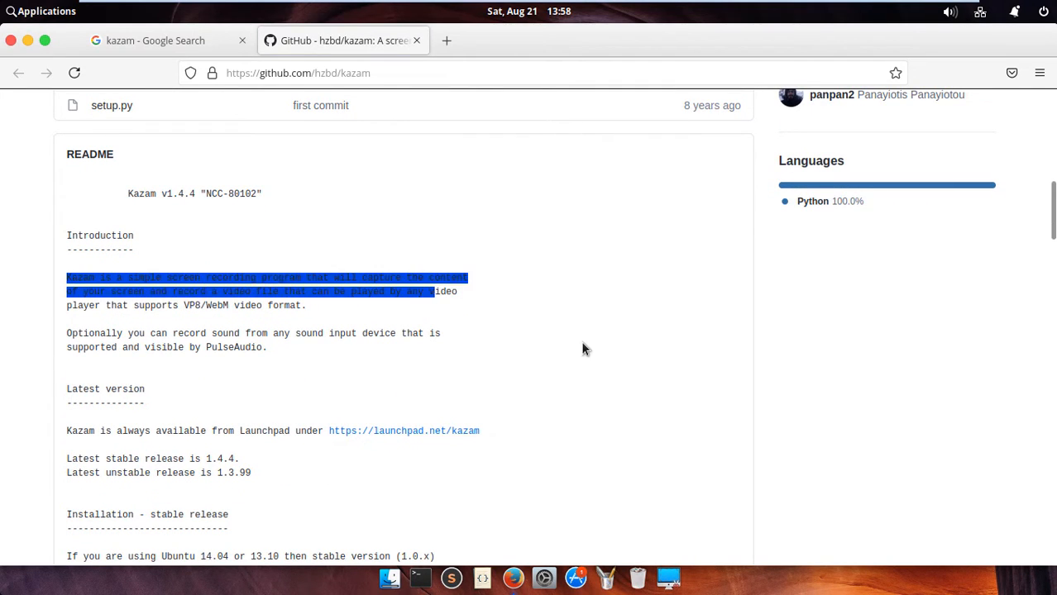
left_click(583, 347)
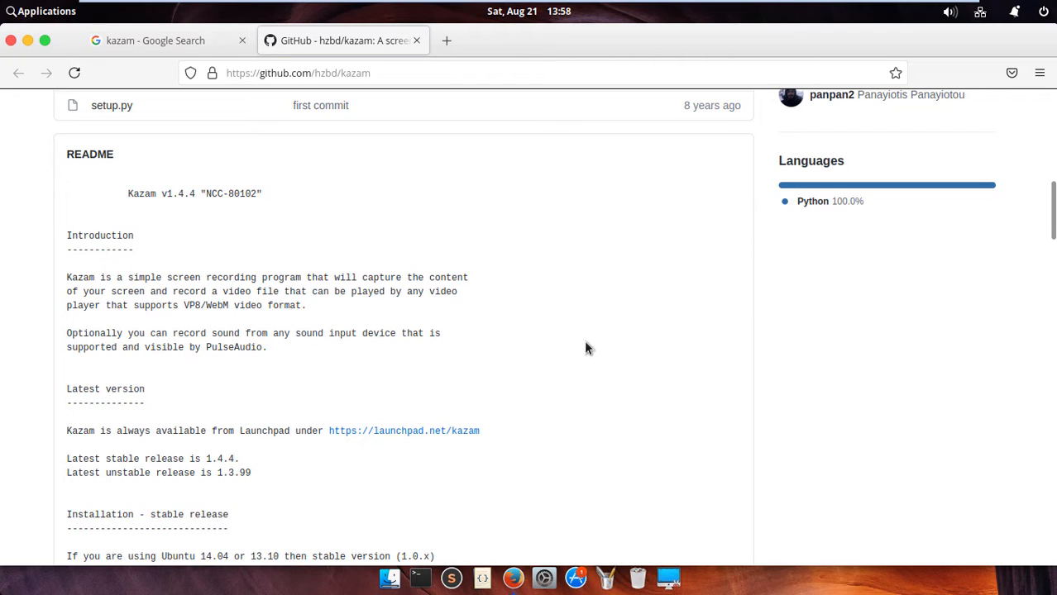
scroll(585, 347, "down", 3)
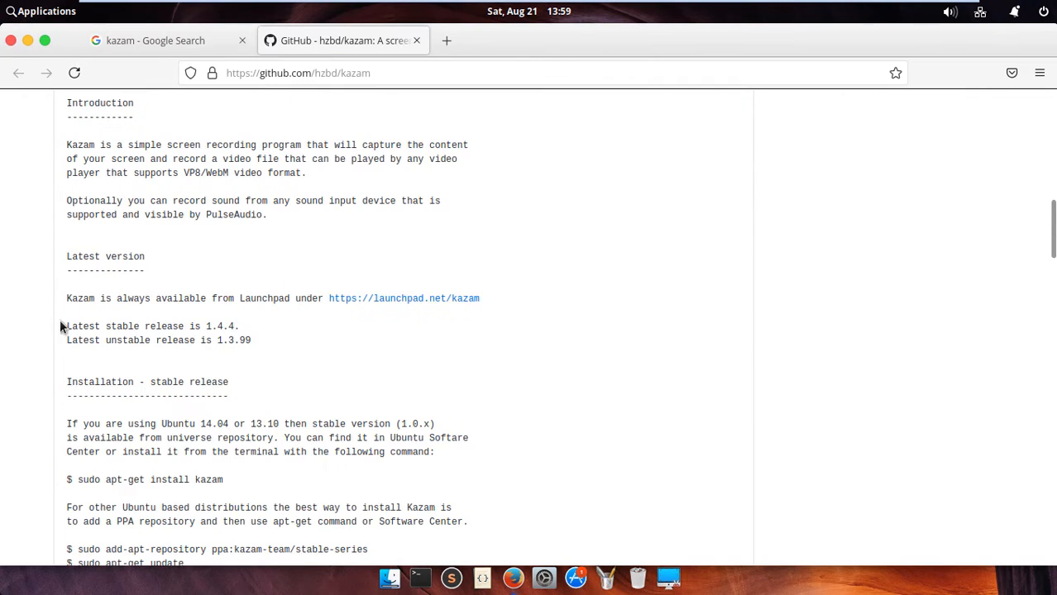
left_click_drag(65, 326, 277, 356)
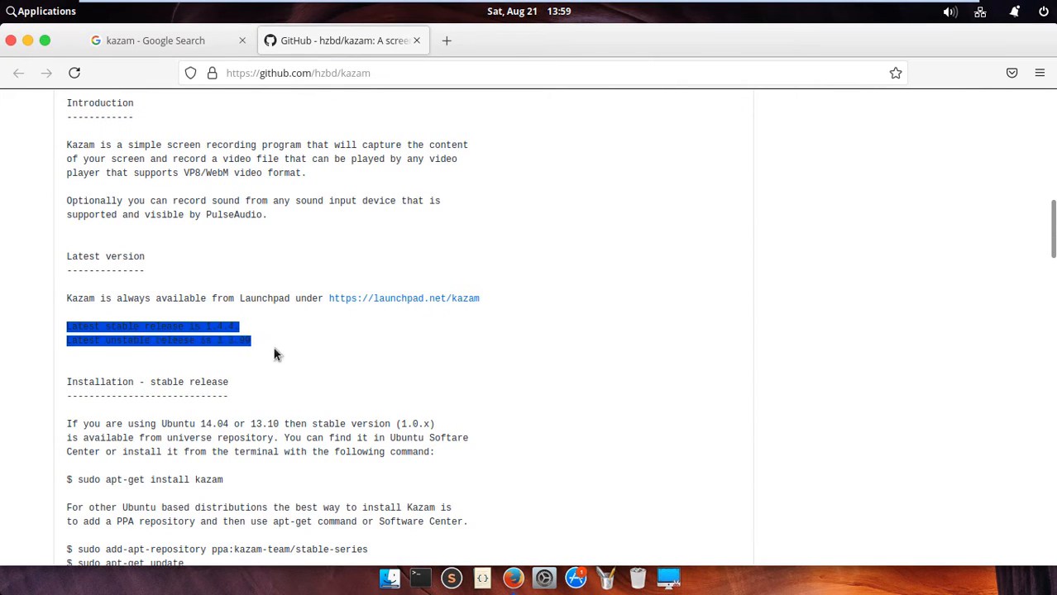
left_click(531, 411)
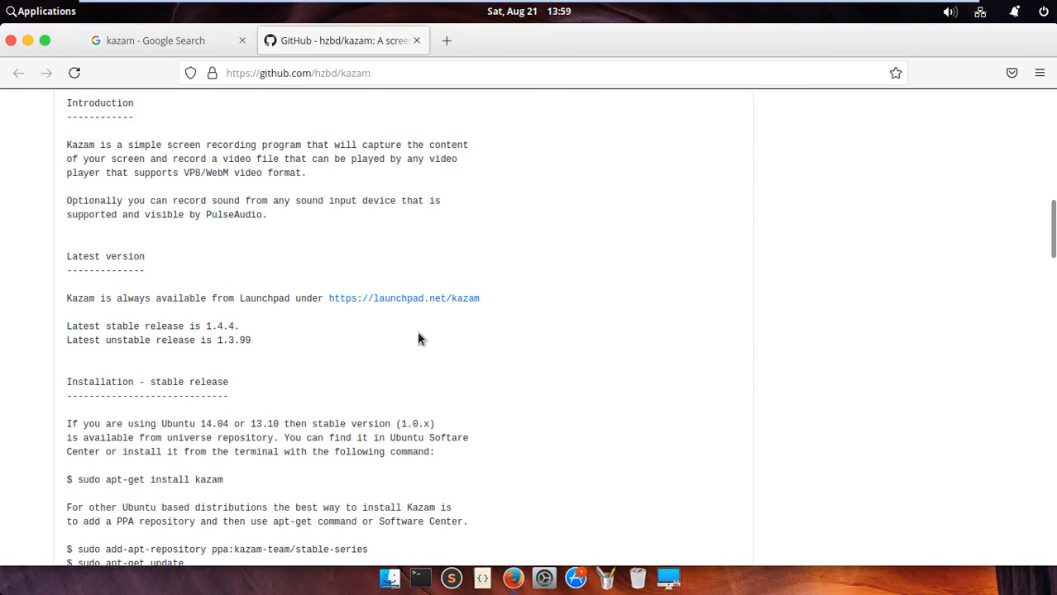
Open the README's launchpad.net/kazam link in a new tab and look over the project's overview page.
right_click(403, 299)
left_click(454, 312)
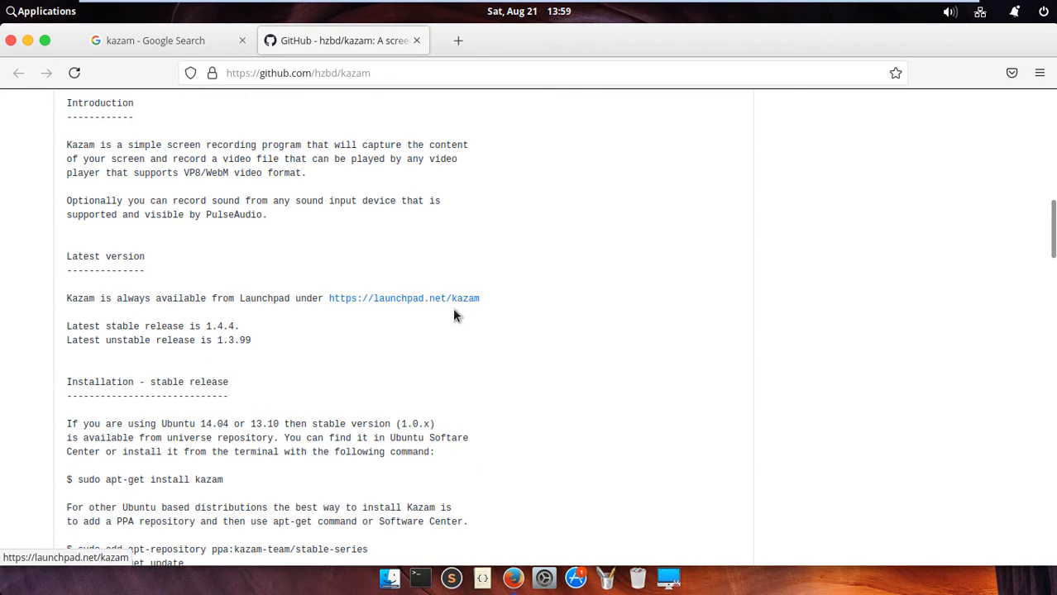
key("ctrl+Tab")
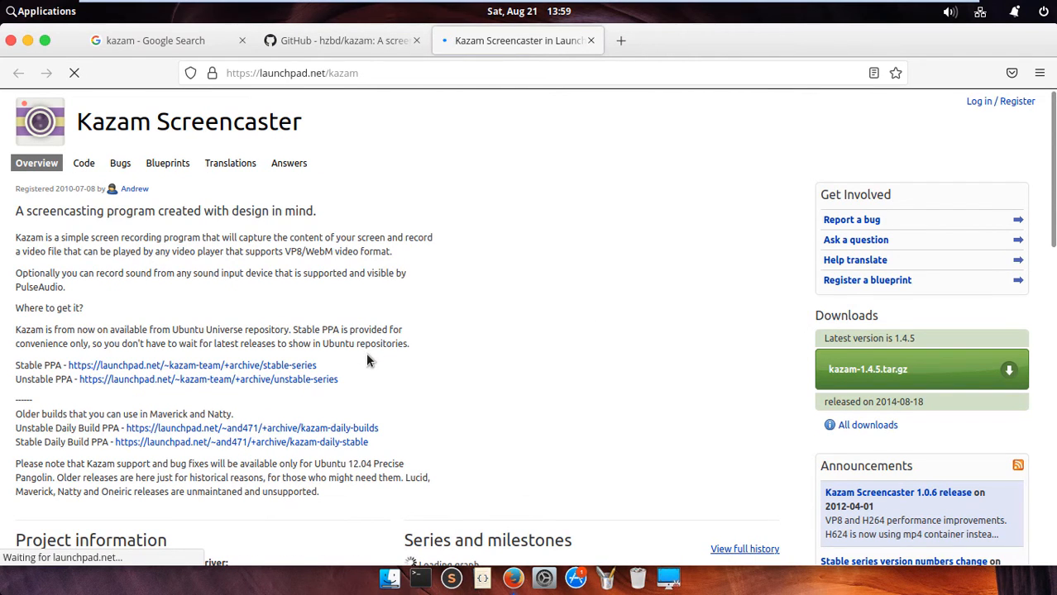
scroll(368, 360, "down", 4)
scroll(370, 367, "up", 4)
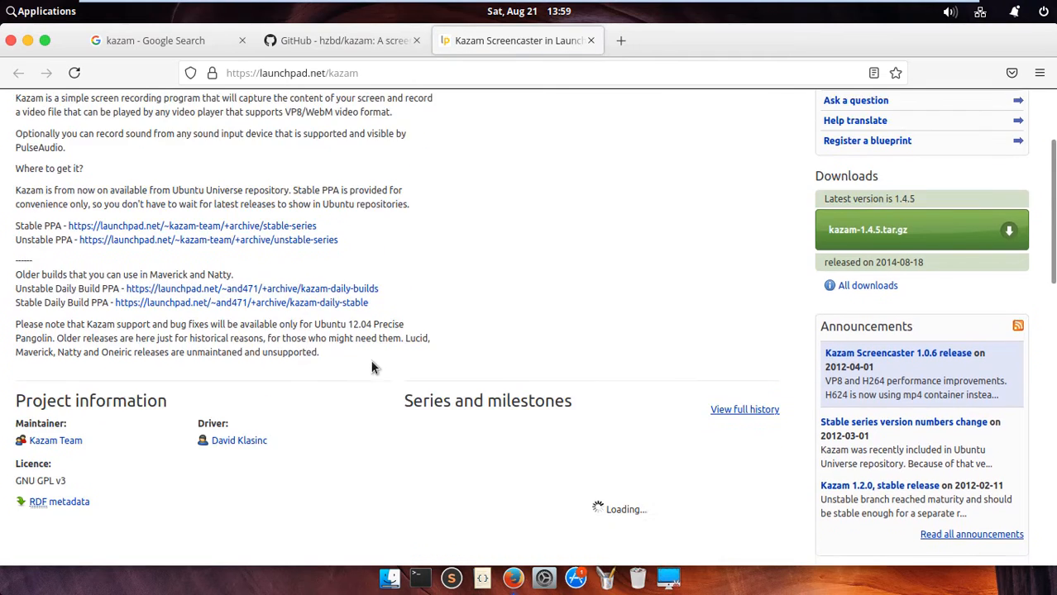
Return to the GitHub README and read the installation instructions for the stable release.
left_click(371, 48)
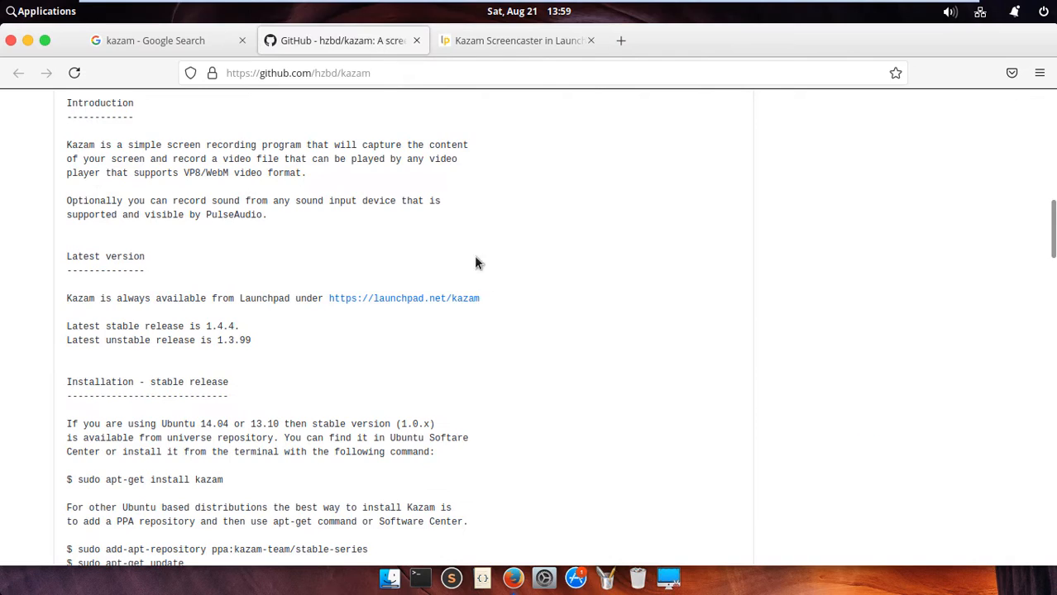
scroll(486, 310, "down", 3)
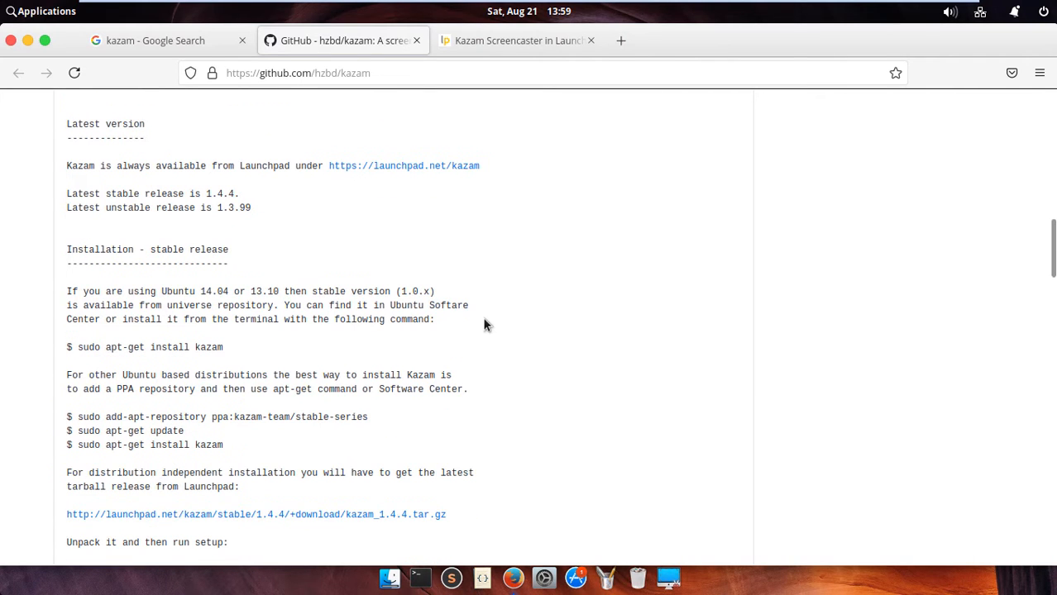
scroll(485, 324, "down", 1)
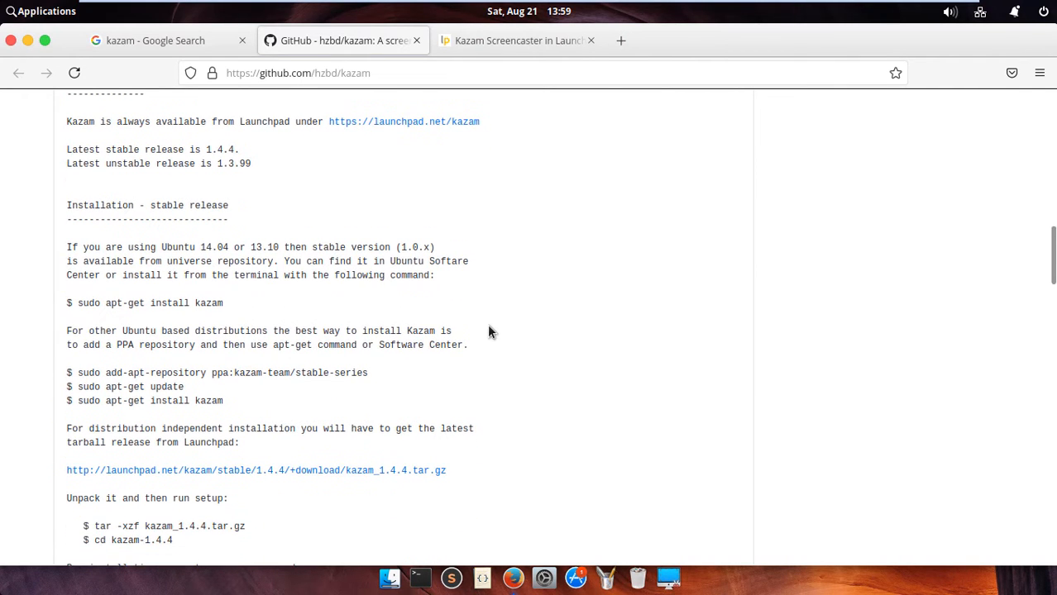
scroll(487, 324, "down", 2)
left_click_drag(78, 116, 327, 240)
left_click(325, 234)
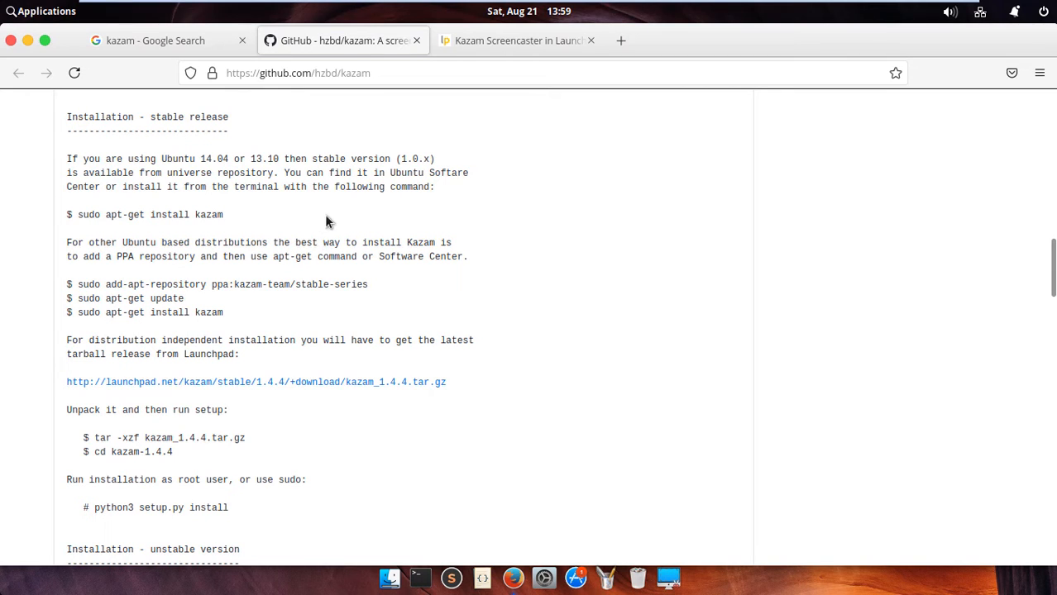
Minimise the browser and run "sudo apt install kazam" in a new terminal.
left_click(27, 47)
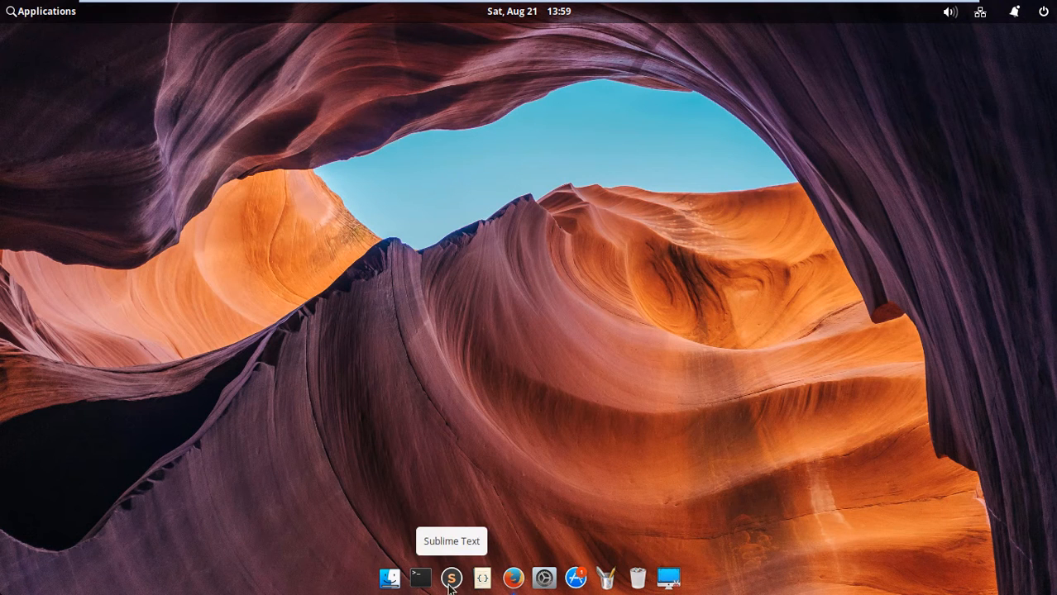
left_click(421, 579)
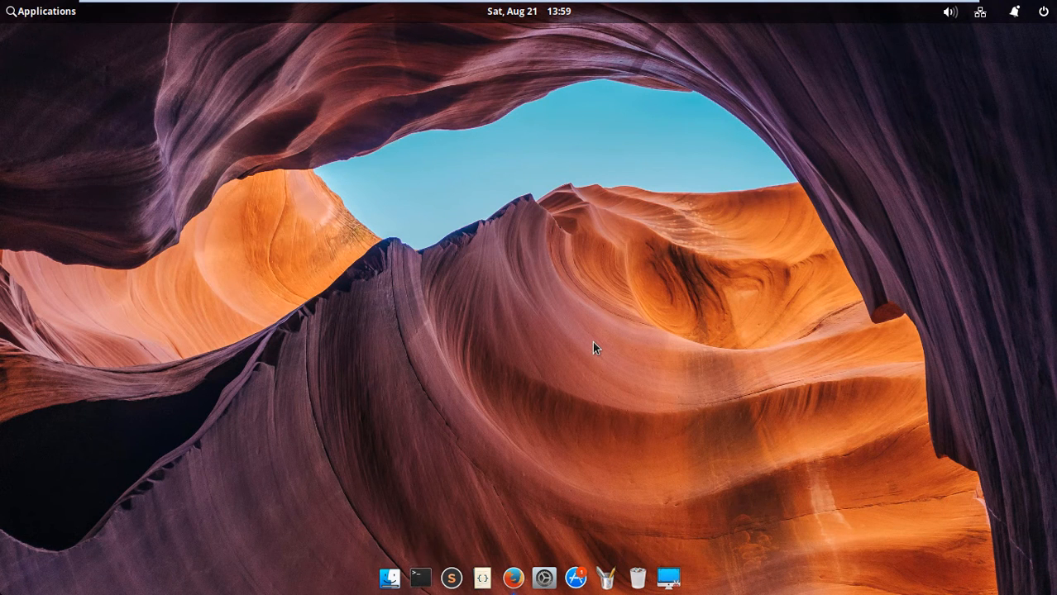
key("Return")
key("Return")
key("Return")
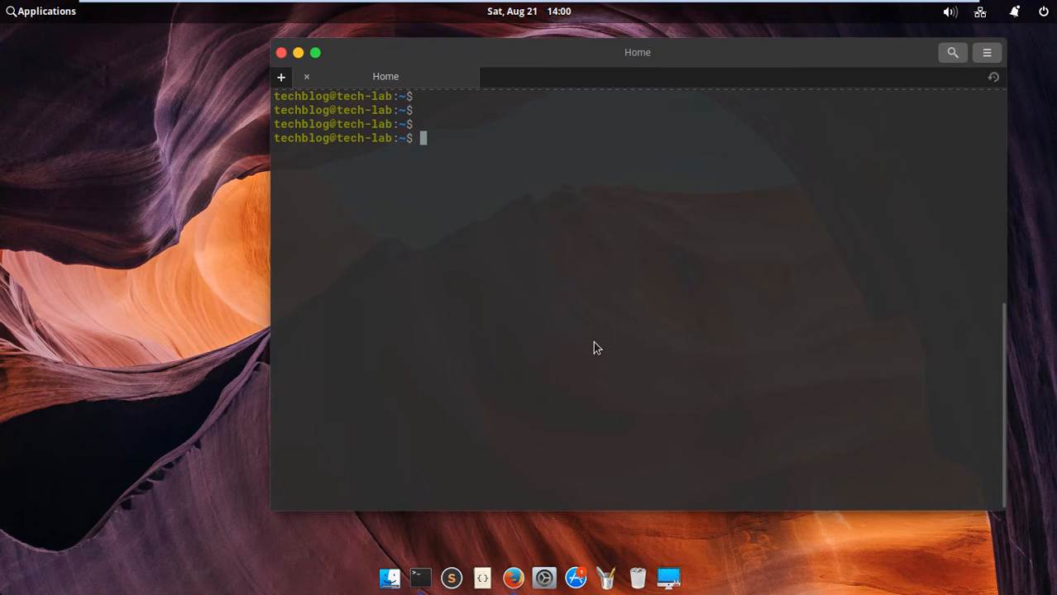
type("sudo apt")
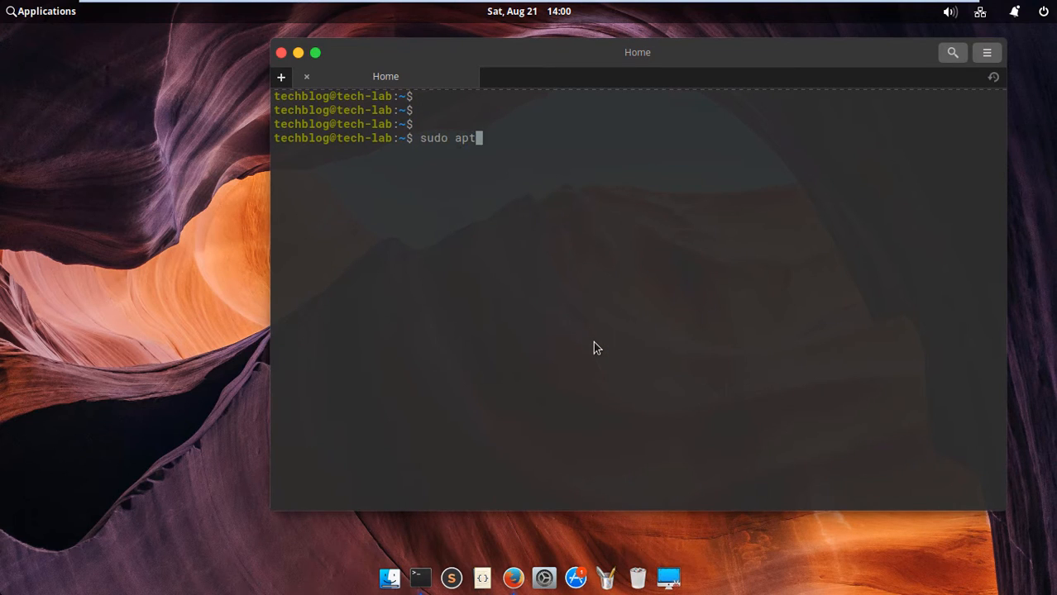
type(" install kazam")
key("Return")
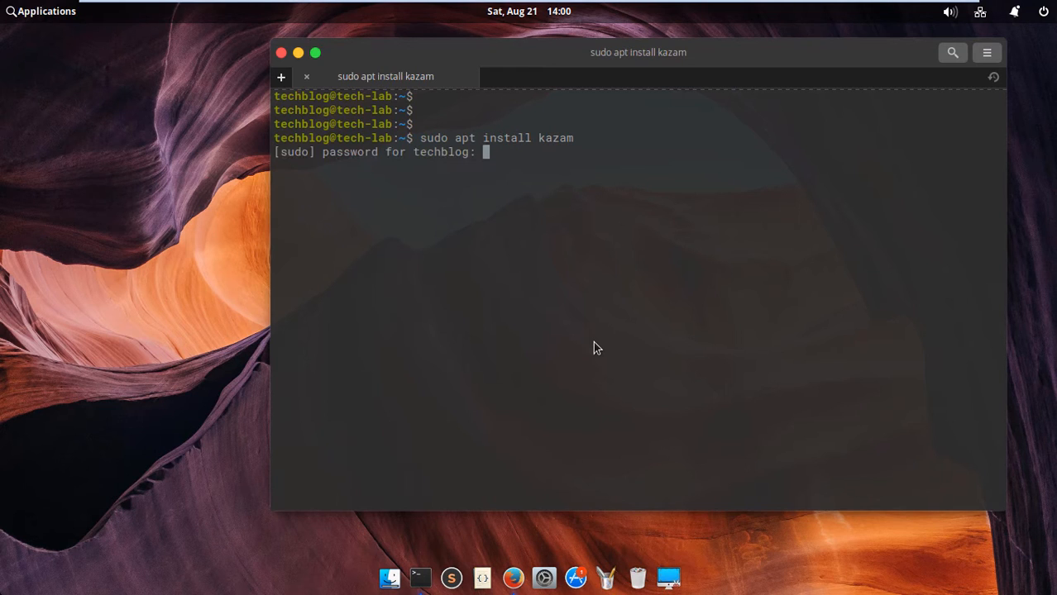
Enter the sudo password and confirm the installation of Kazam with y.
type("********")
key("Return")
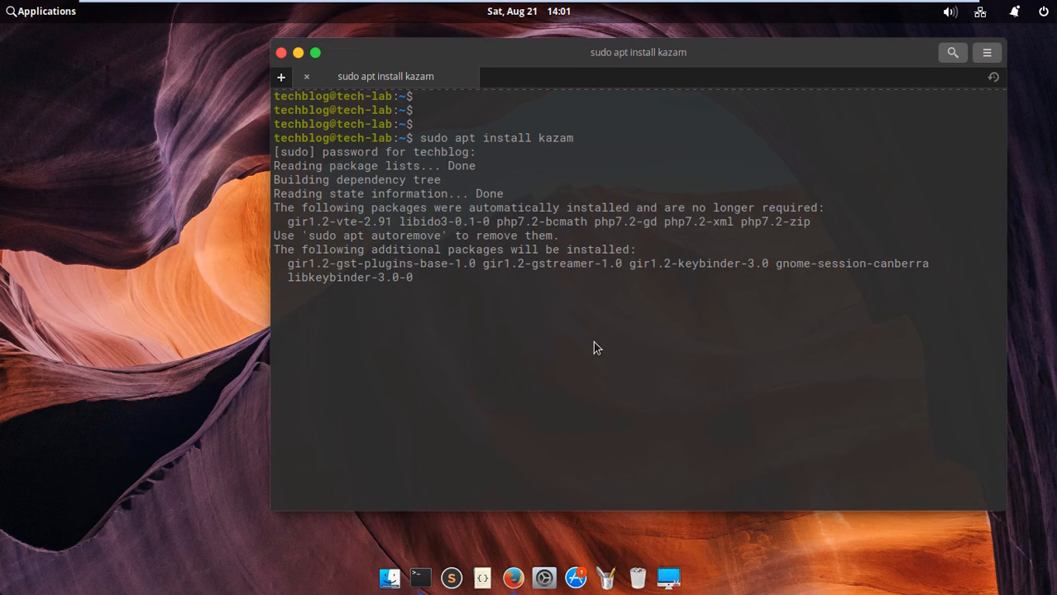
type("y")
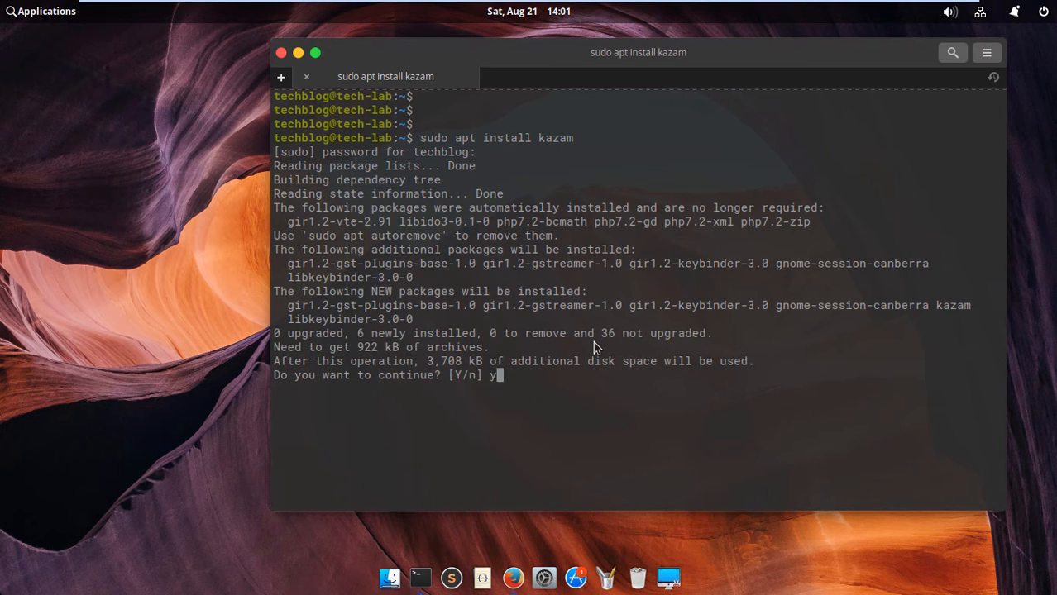
key("Return")
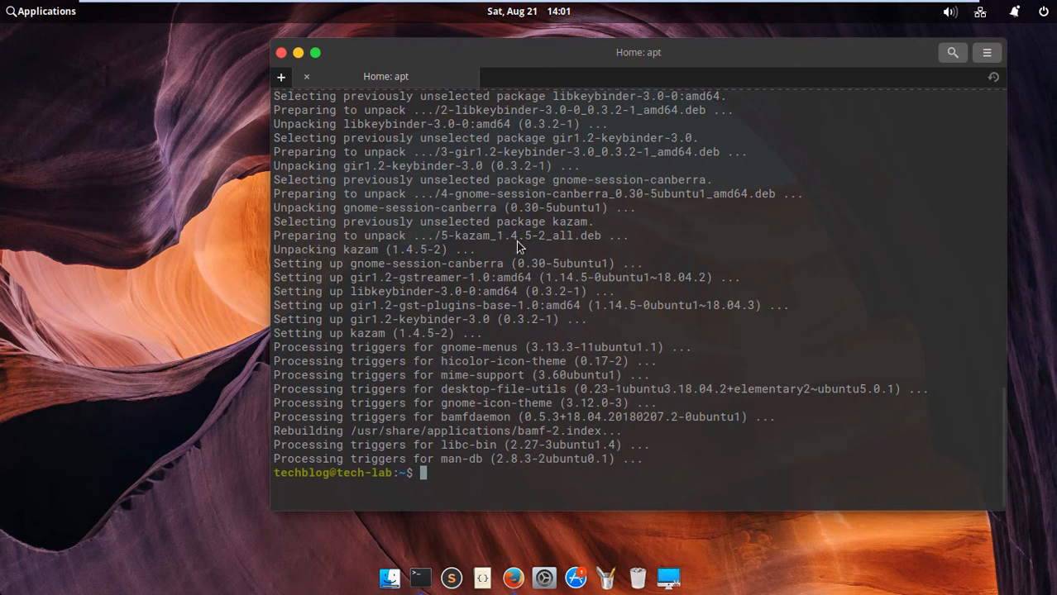
Minimise the terminal and launch Kazam from the installed applications.
left_click(298, 53)
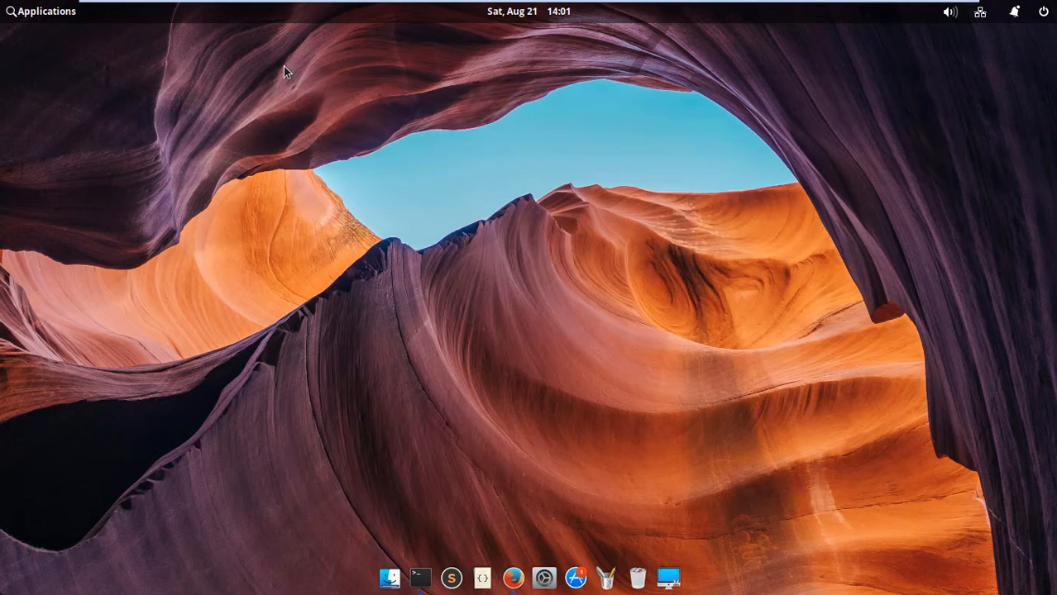
left_click(38, 10)
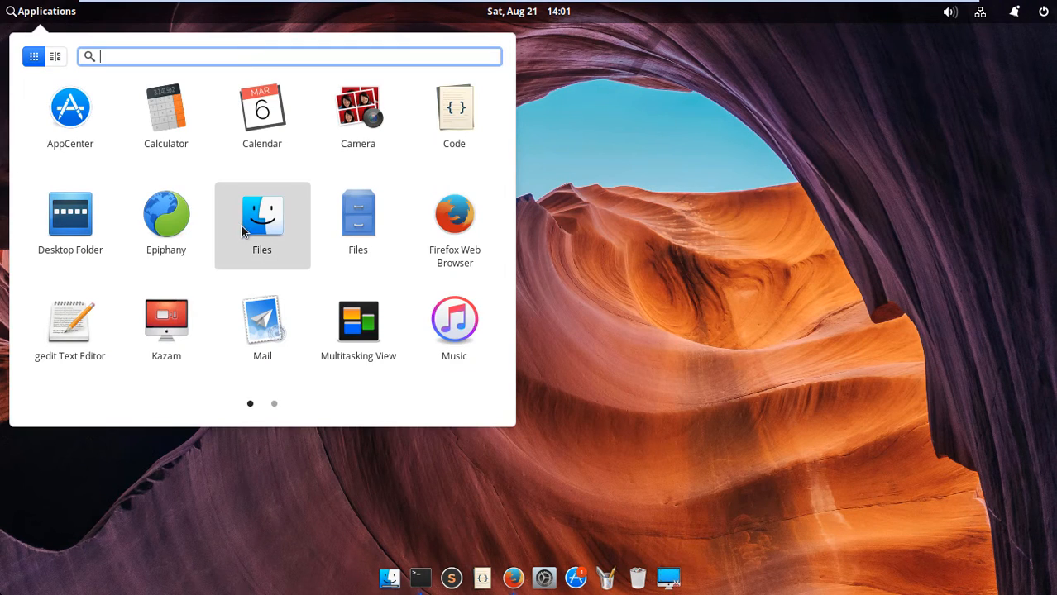
left_click(163, 328)
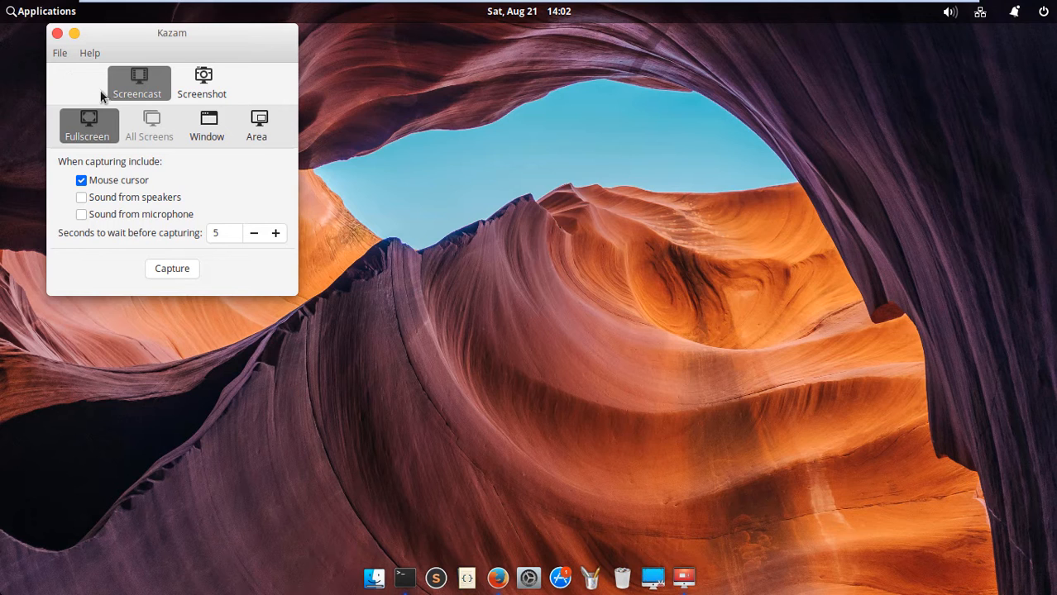
Look at Kazam's Screenshot mode, return to Screencast mode and try the Window capture option.
left_click(211, 82)
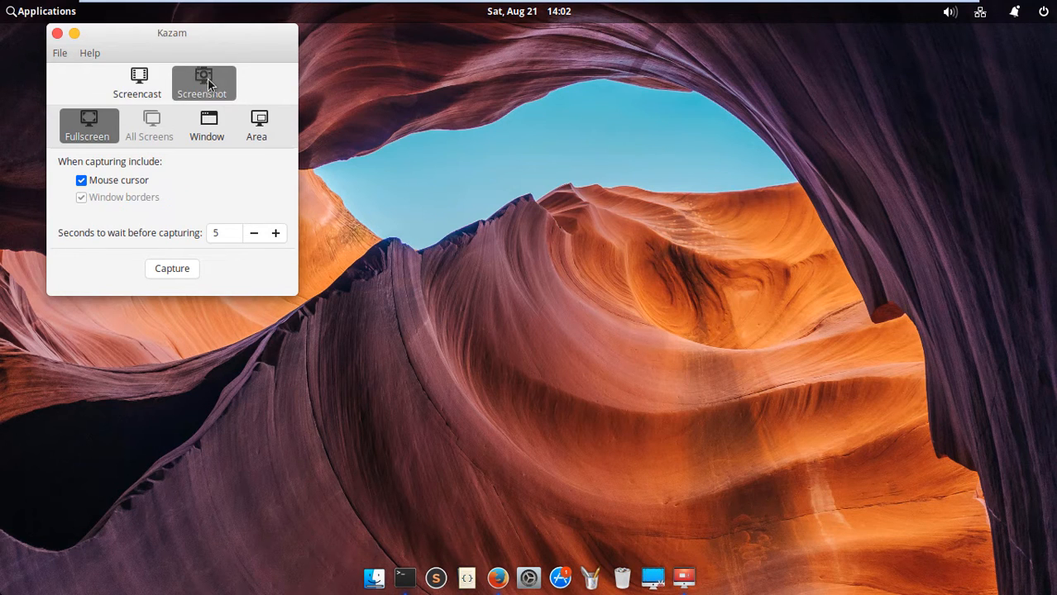
left_click(138, 89)
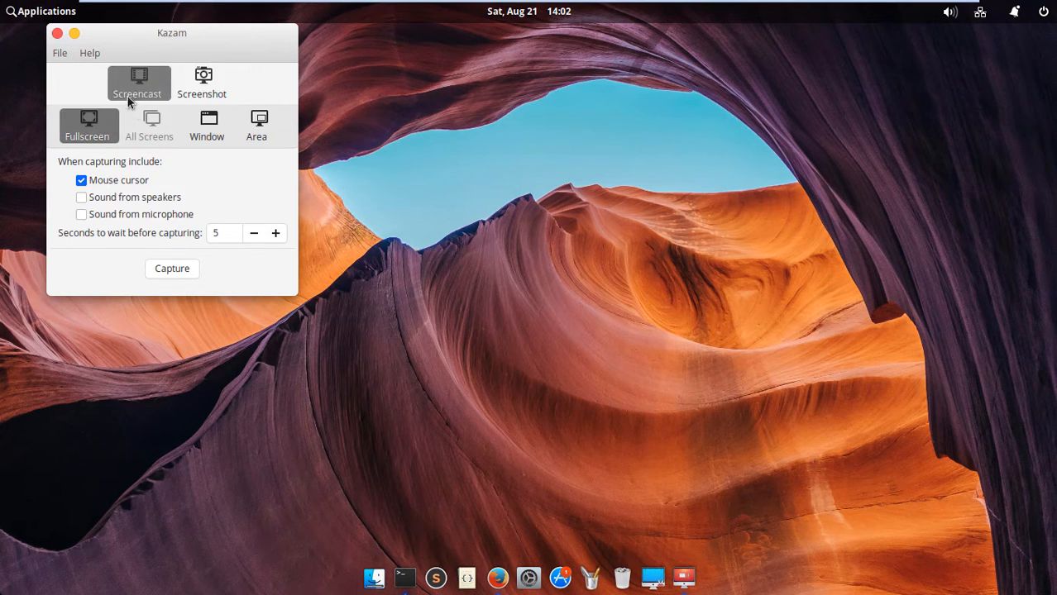
left_click(212, 124)
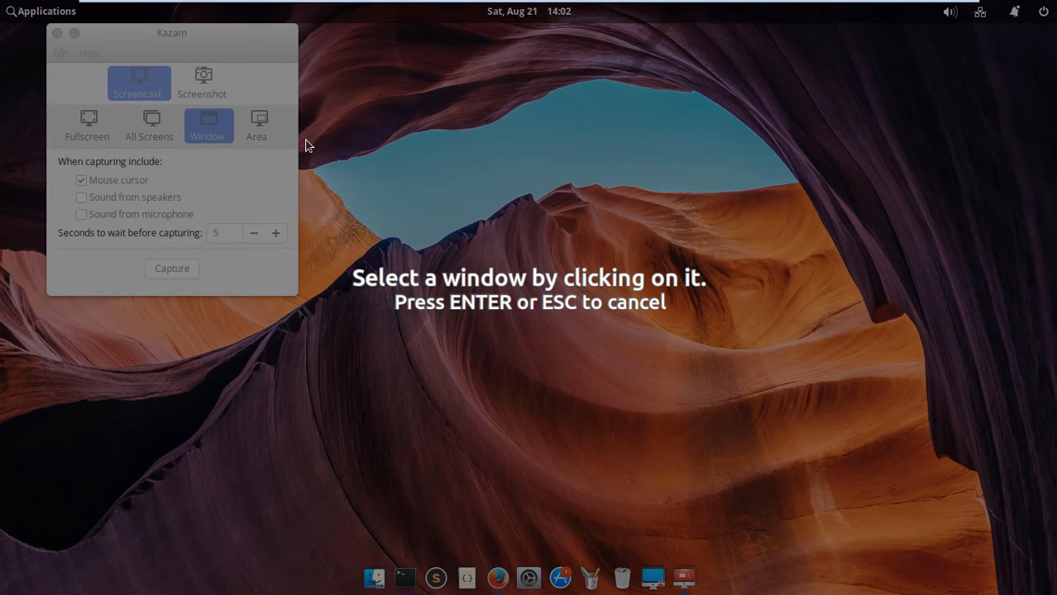
left_click(503, 198)
Try Area capture by marking and confirming a region of about 222 × 159, and switch the screencast to Fullscreen.
left_click(264, 128)
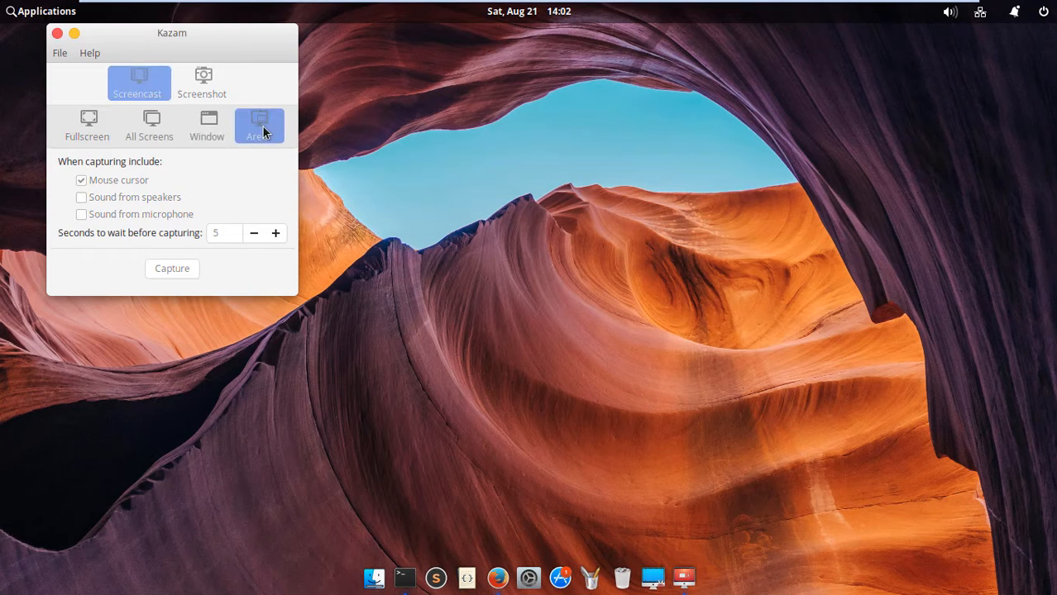
left_click_drag(451, 125, 647, 265)
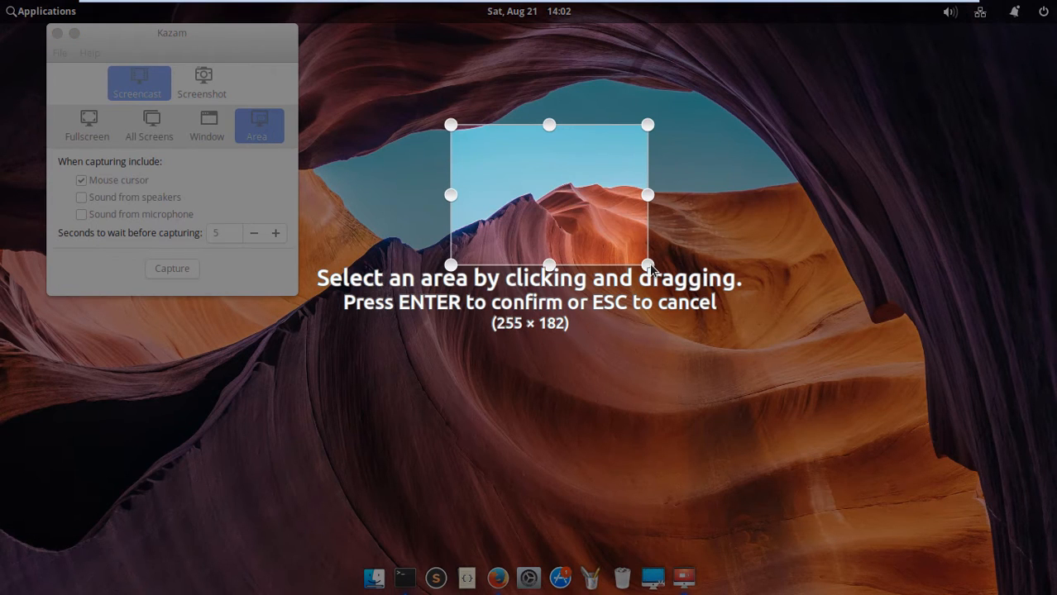
left_click(729, 355)
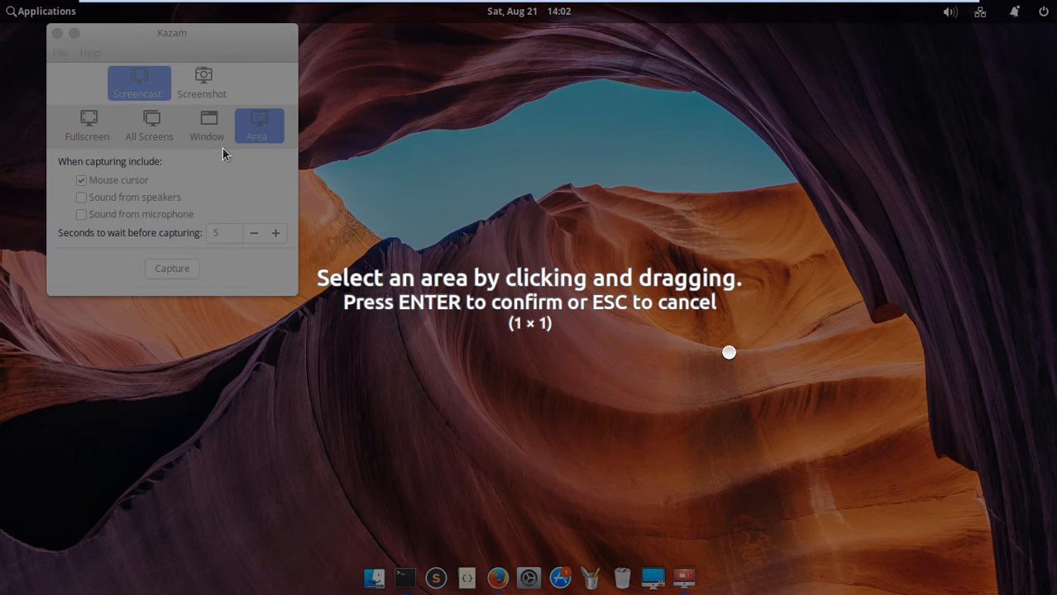
left_click_drag(473, 175, 644, 299)
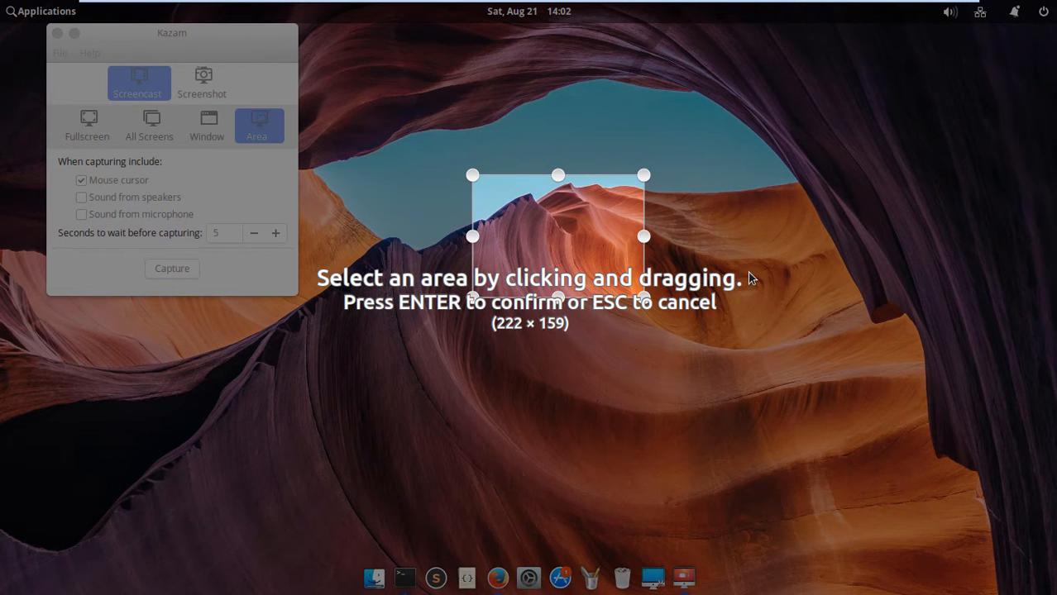
key("Return")
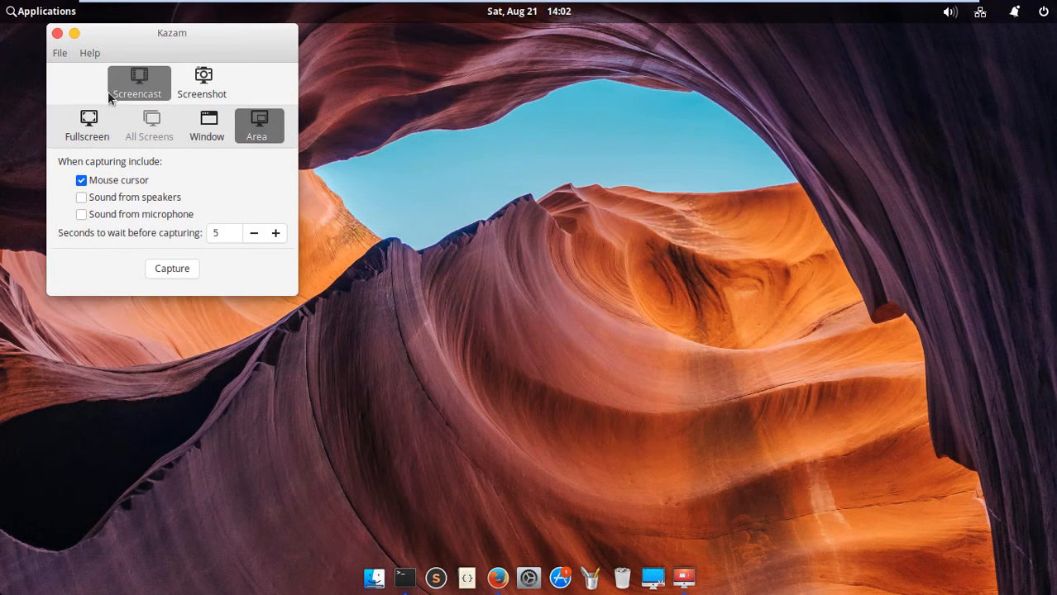
left_click(98, 139)
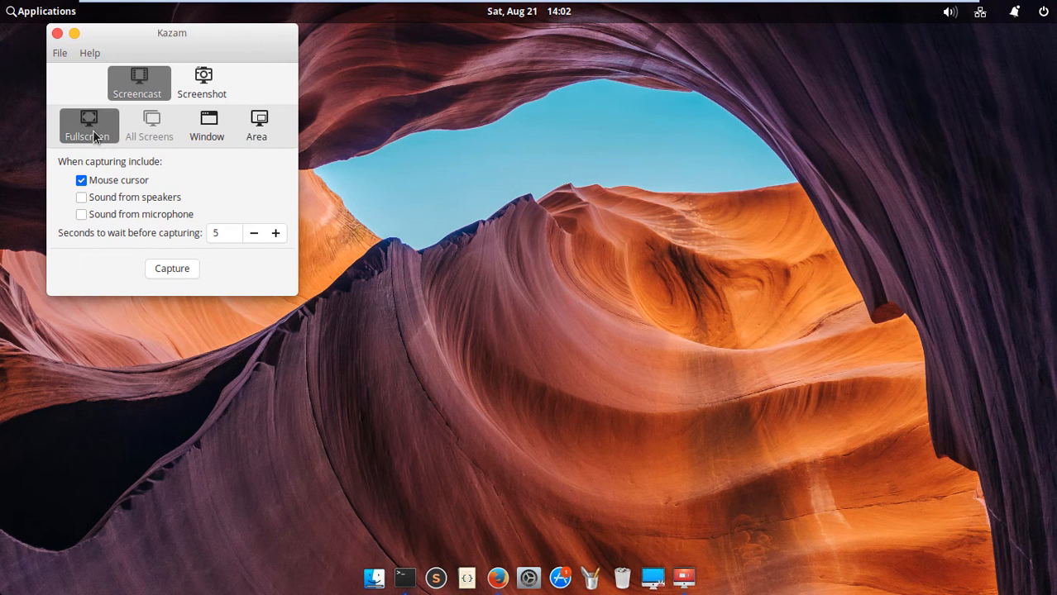
View Kazam's About information, look over the project website linked there, and close the About dialog.
left_click(90, 53)
left_click(109, 76)
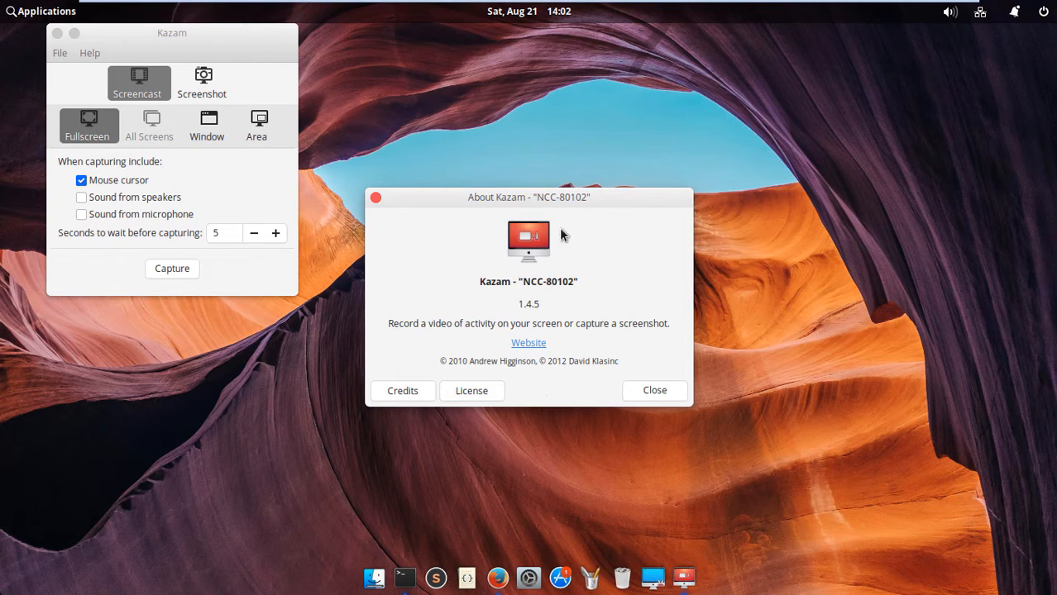
left_click_drag(601, 192, 595, 125)
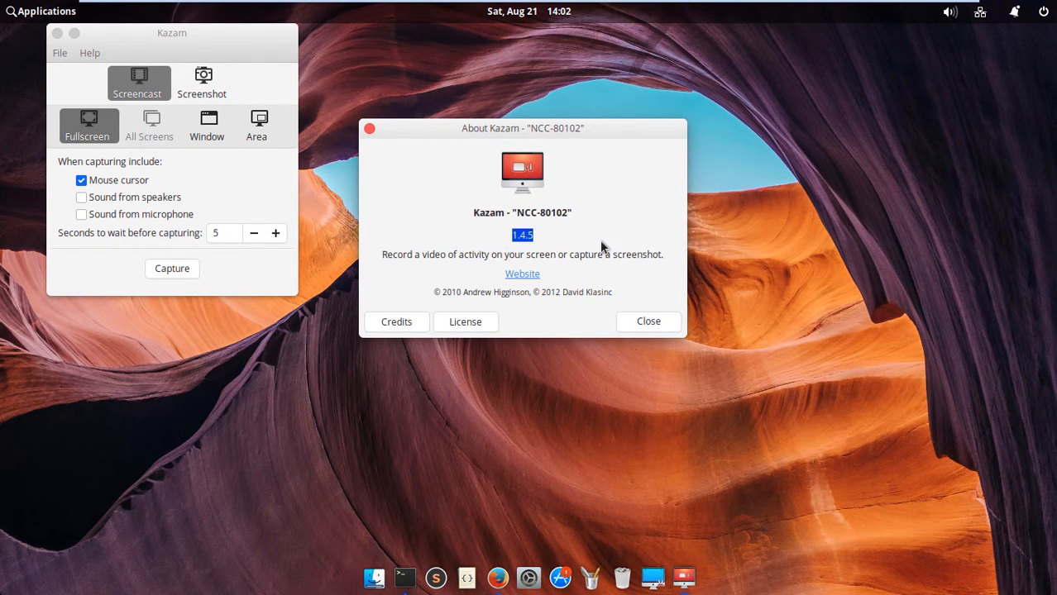
left_click(523, 275)
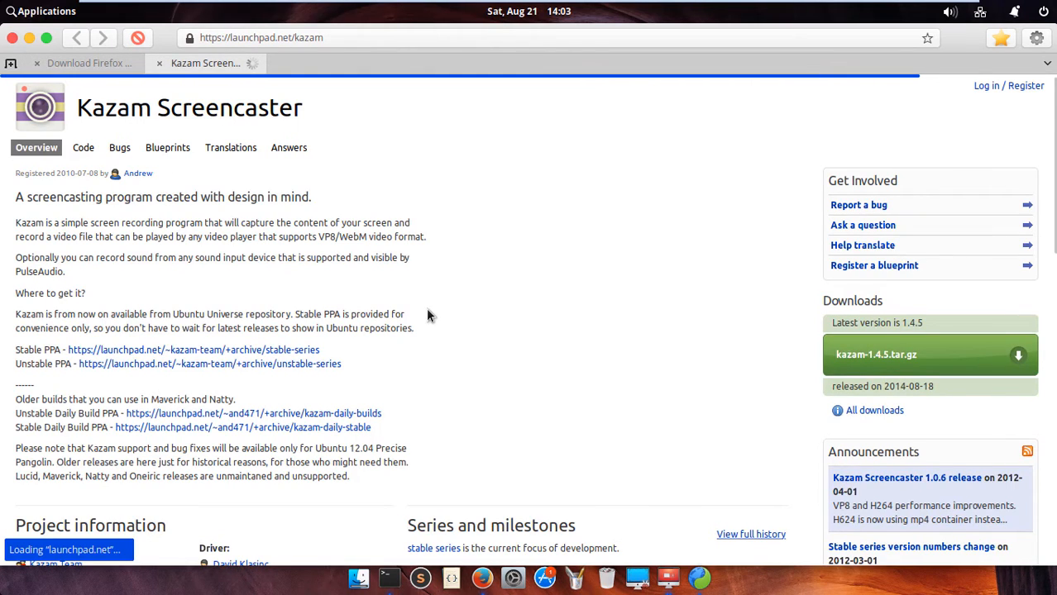
scroll(428, 315, "down", 3)
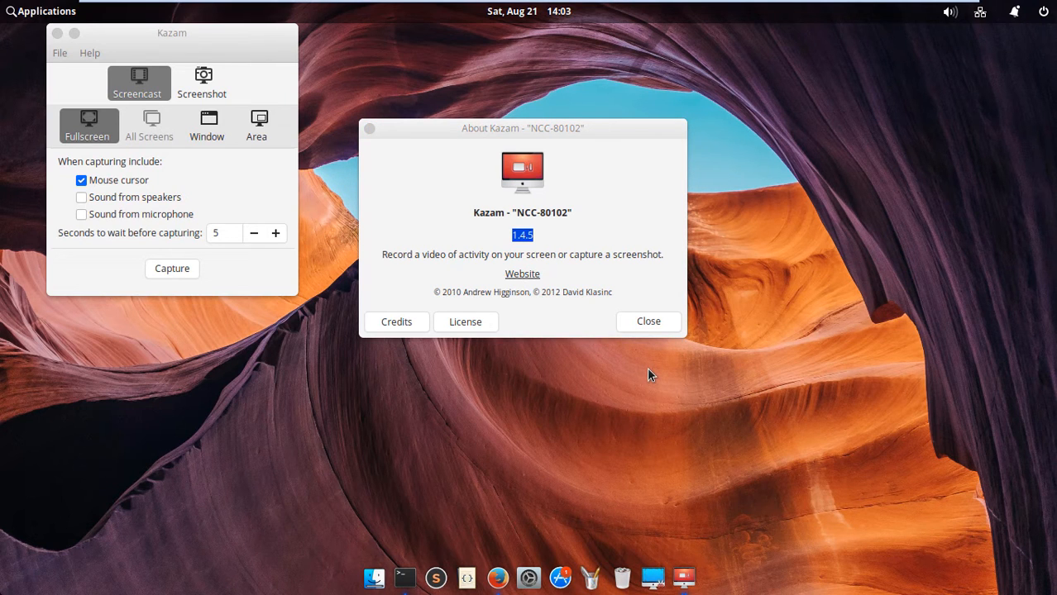
left_click(646, 322)
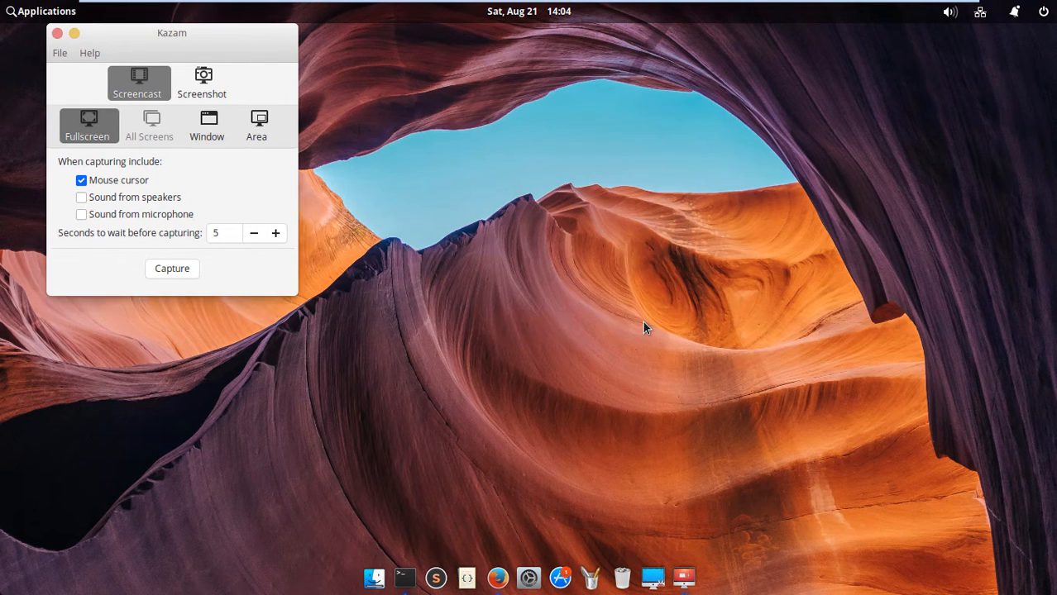
Switch to Firefox and examine the Keyboard shortcuts section of Kazam's GitHub page, highlighting the quit, show/hide, start and finish recording entries.
left_click(496, 577)
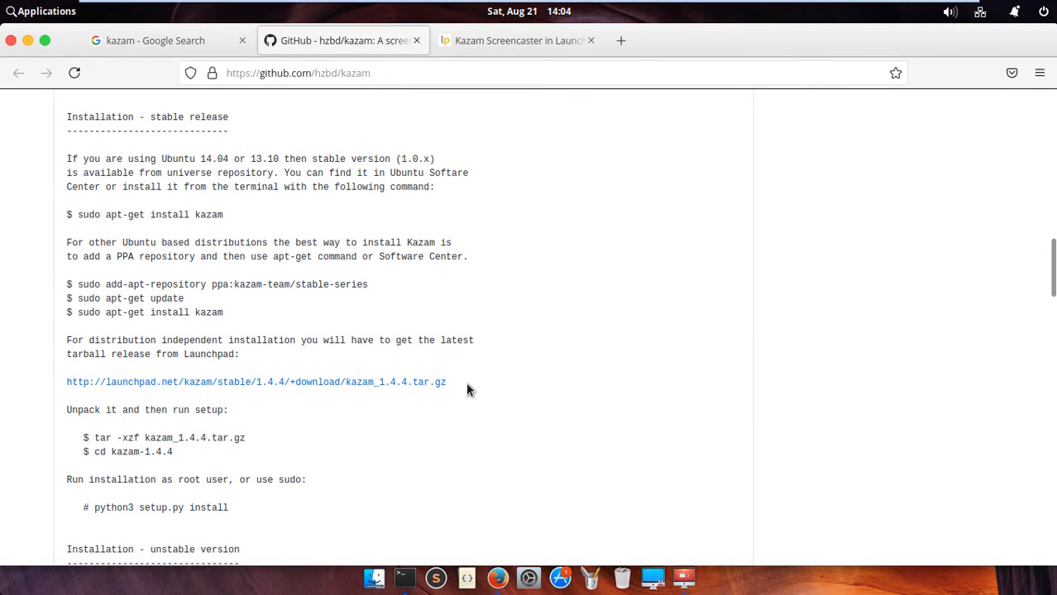
scroll(467, 388, "down", 8)
scroll(474, 390, "down", 7)
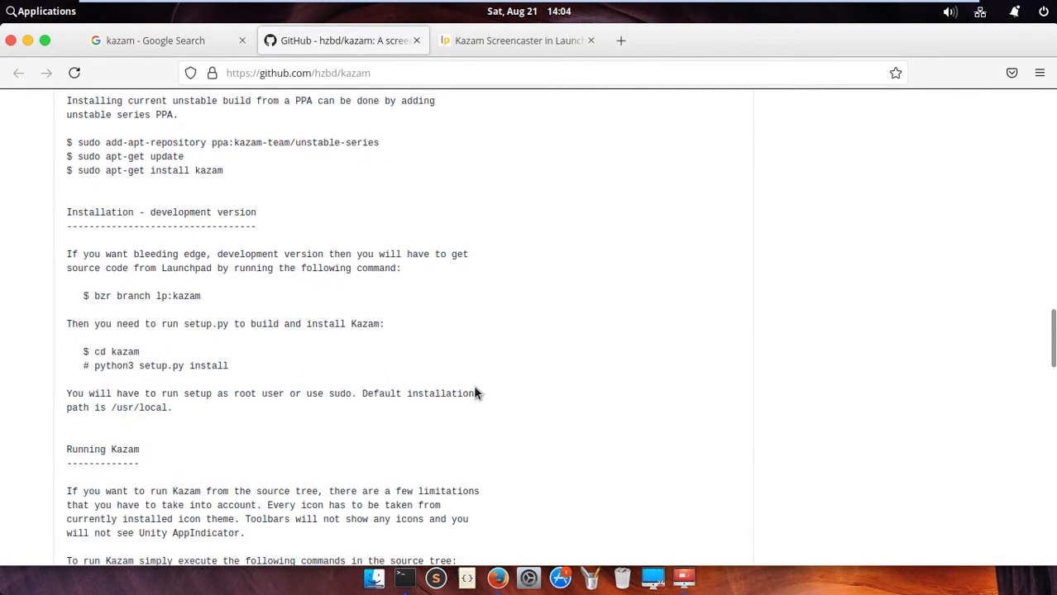
scroll(475, 395, "down", 3)
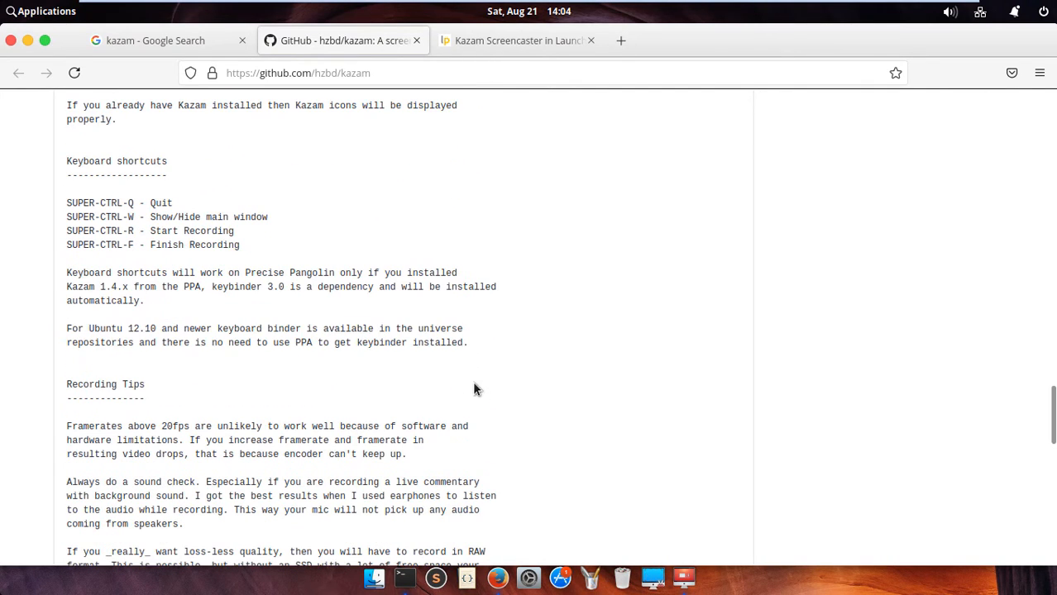
left_click_drag(67, 164, 389, 246)
left_click(388, 242)
left_click_drag(72, 201, 162, 200)
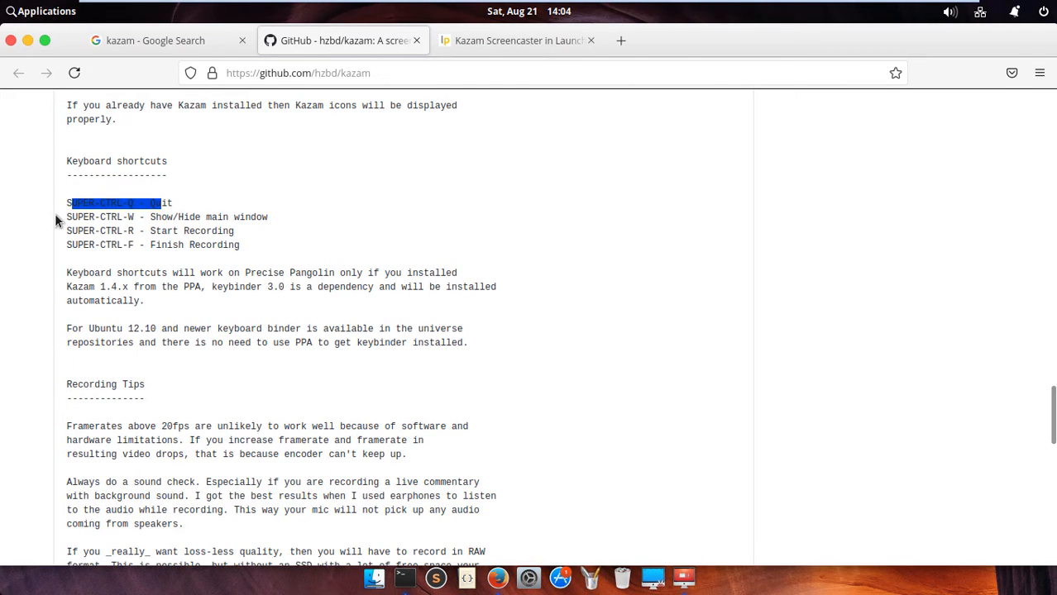
left_click_drag(71, 218, 171, 220)
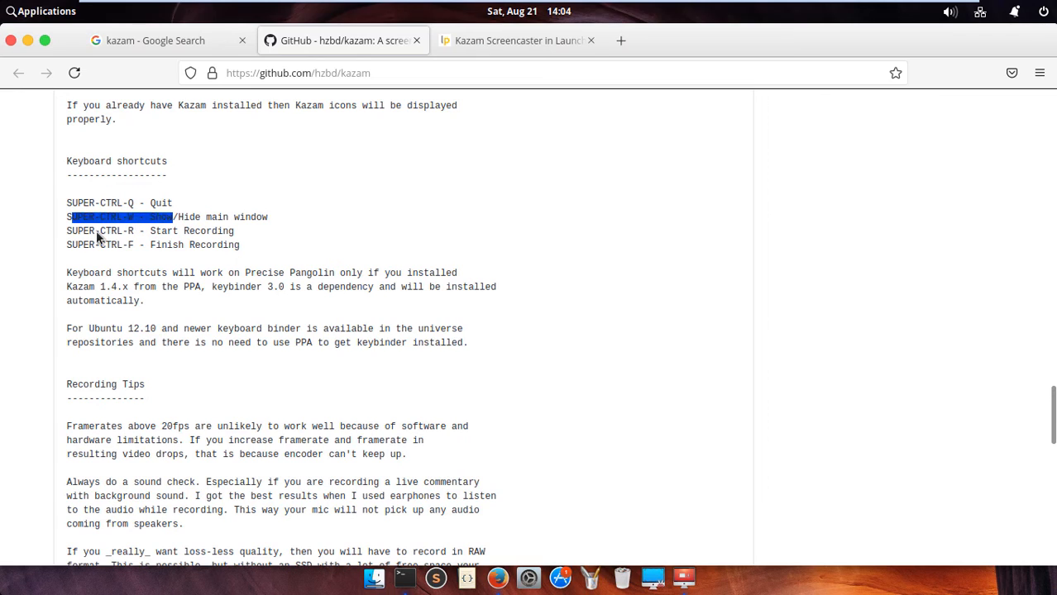
left_click_drag(67, 232, 141, 234)
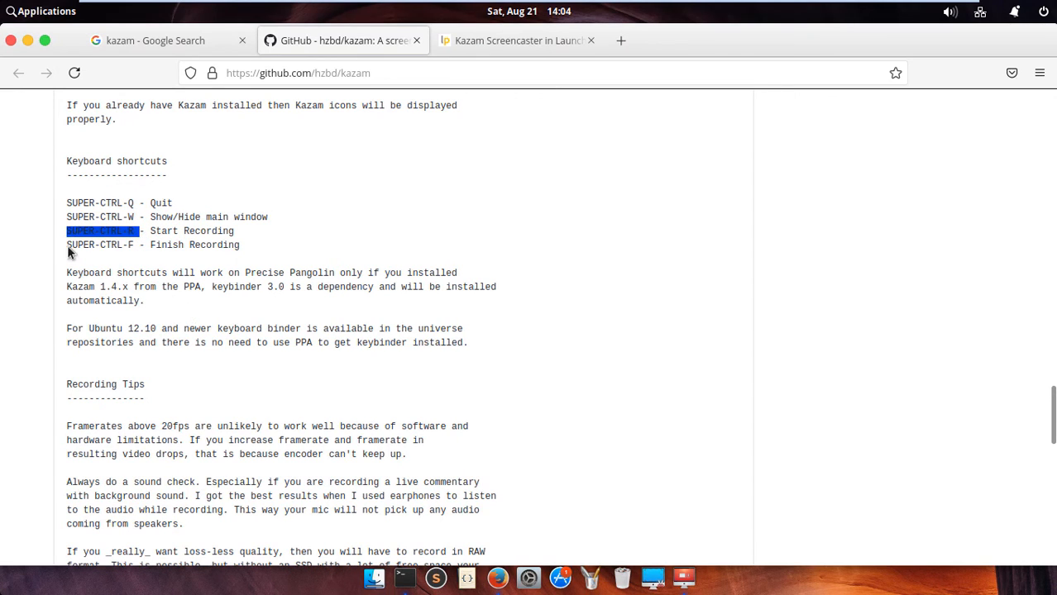
left_click_drag(72, 245, 145, 242)
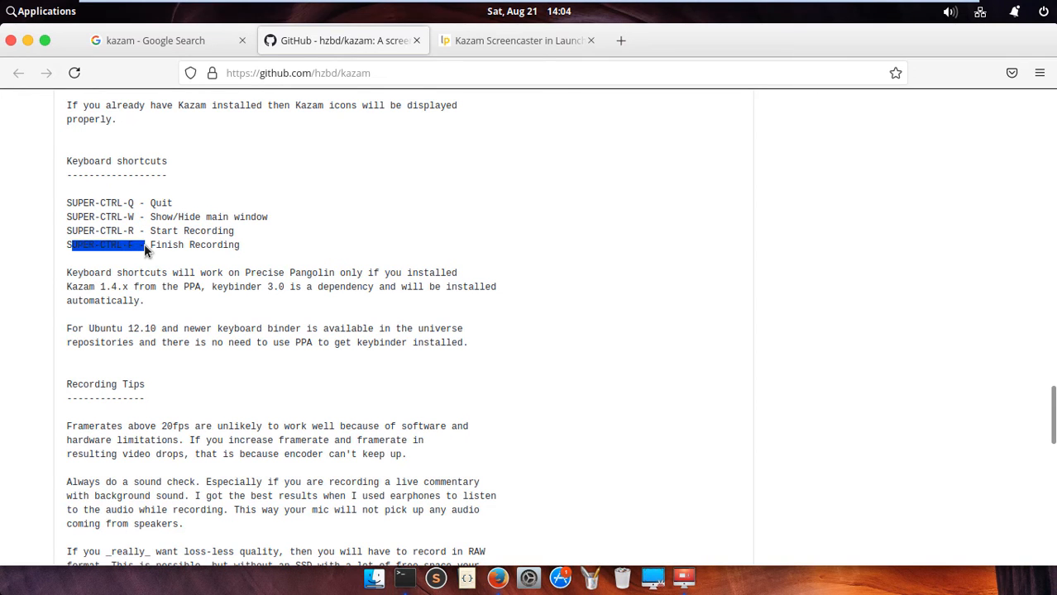
Read the Recording Tips section on Kazam's GitHub page and minimise the browser.
scroll(244, 339, "down", 2)
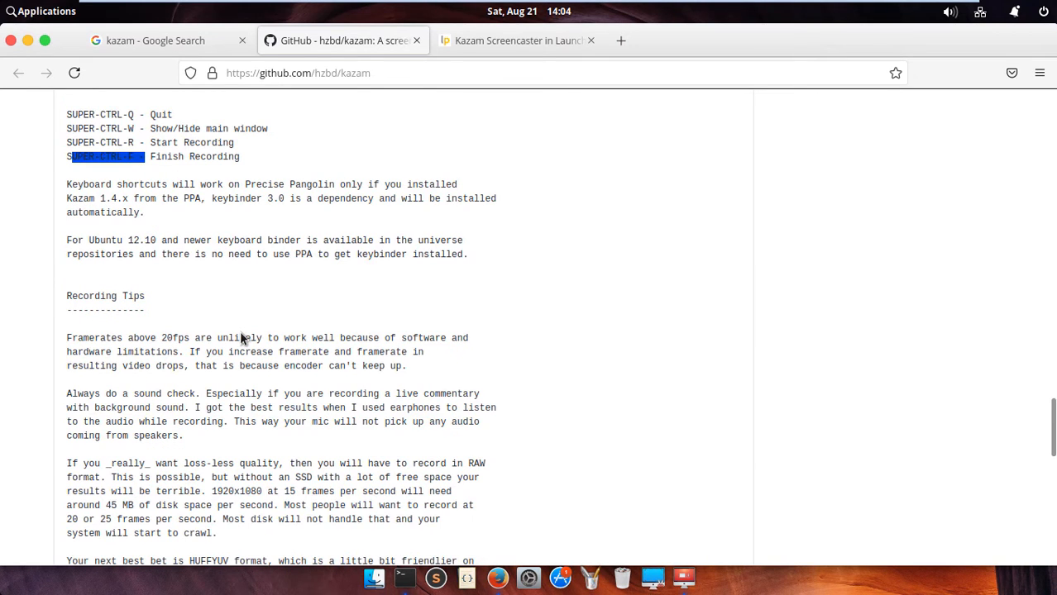
scroll(241, 338, "down", 2)
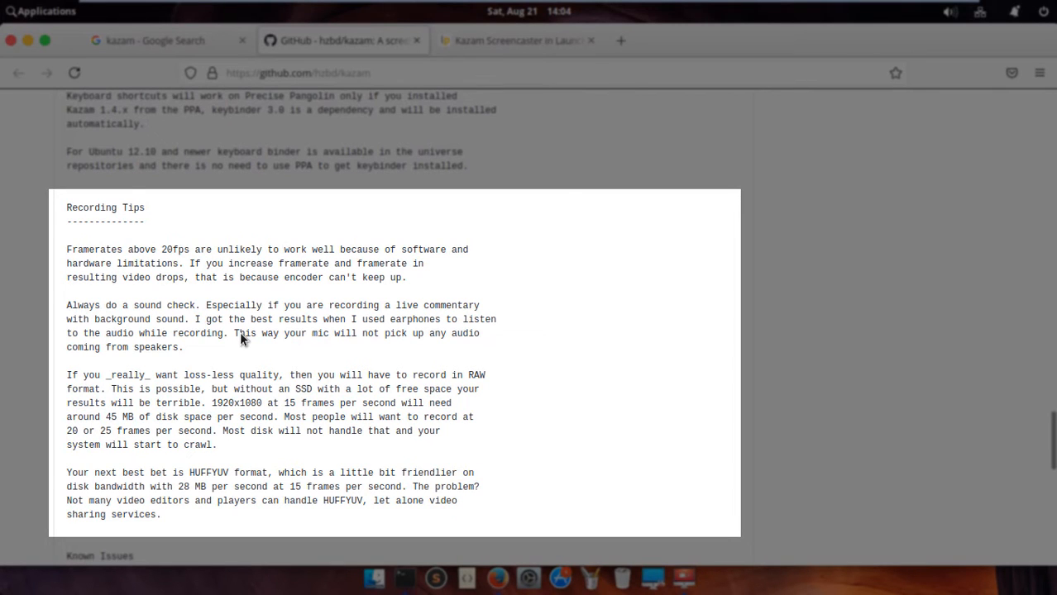
scroll(240, 332, "down", 1)
scroll(239, 338, "down", 1)
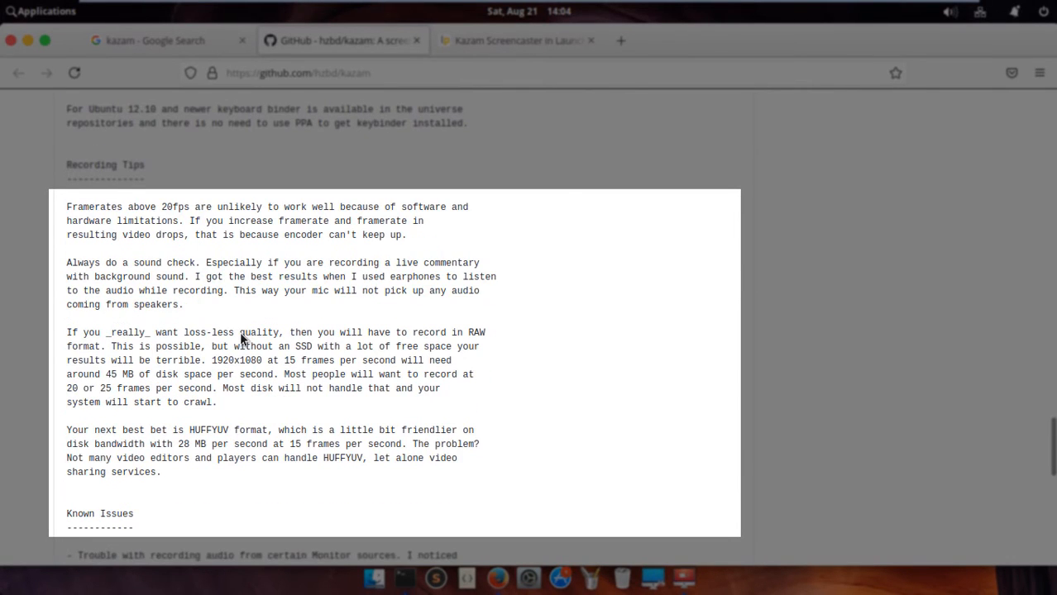
scroll(239, 331, "down", 4)
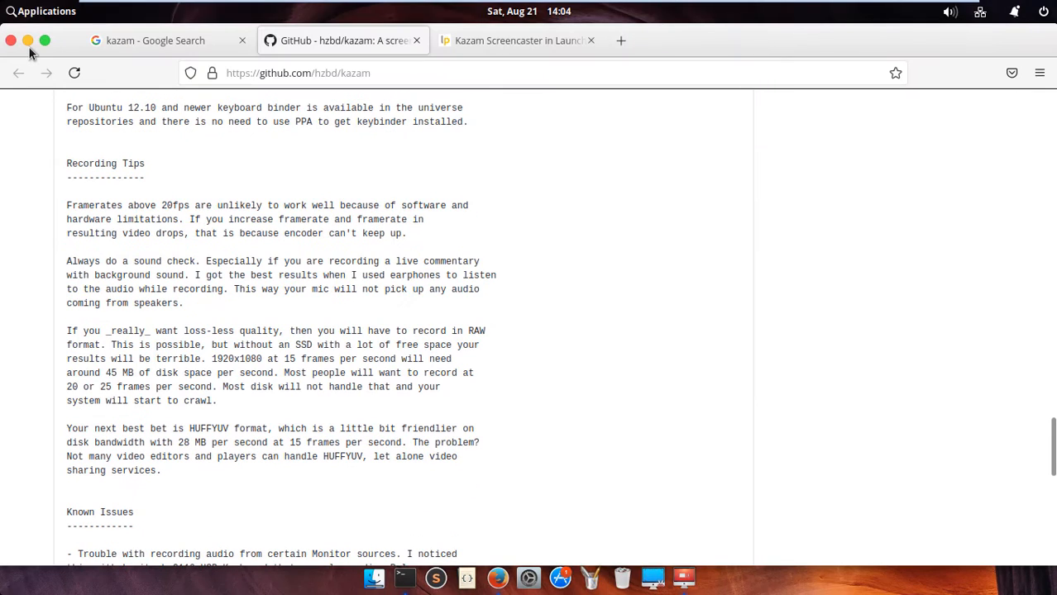
left_click(27, 41)
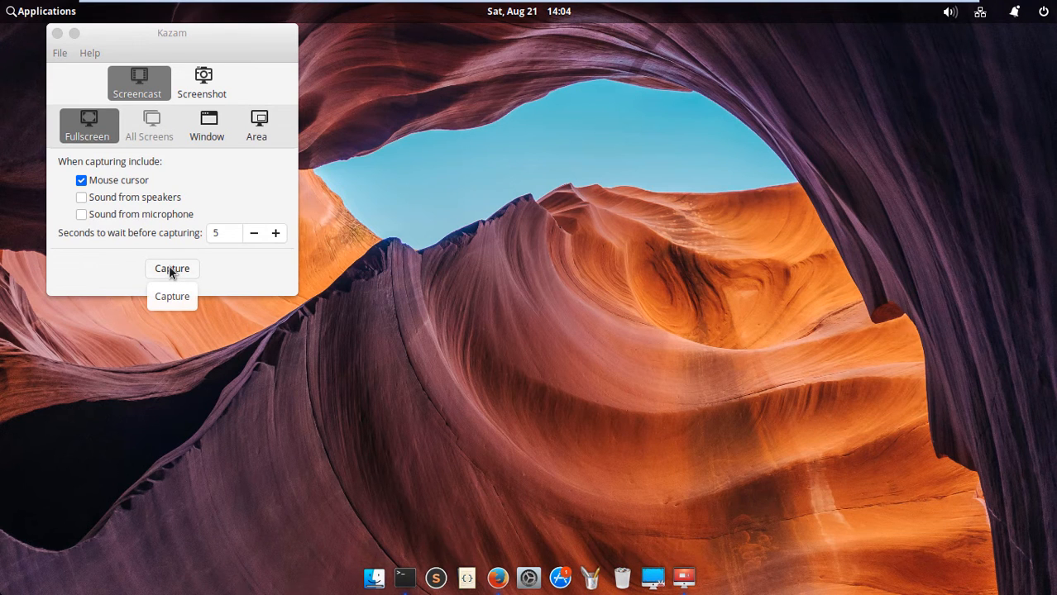
Start the fullscreen screencast capture, restore the terminal window and move it slightly as activity for the recording.
left_click(171, 269)
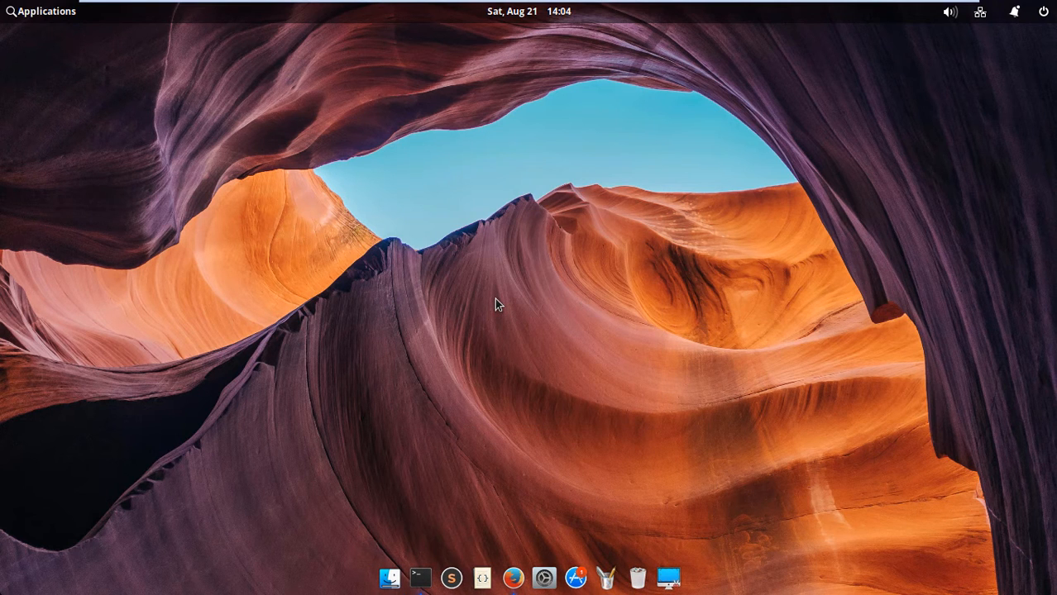
left_click(427, 577)
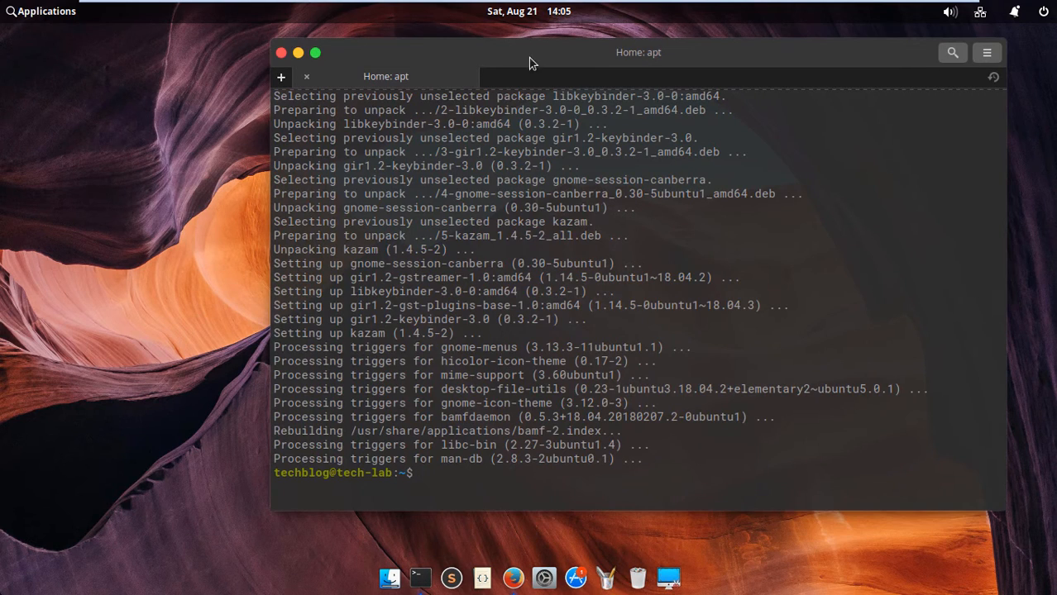
left_click_drag(528, 57, 367, 51)
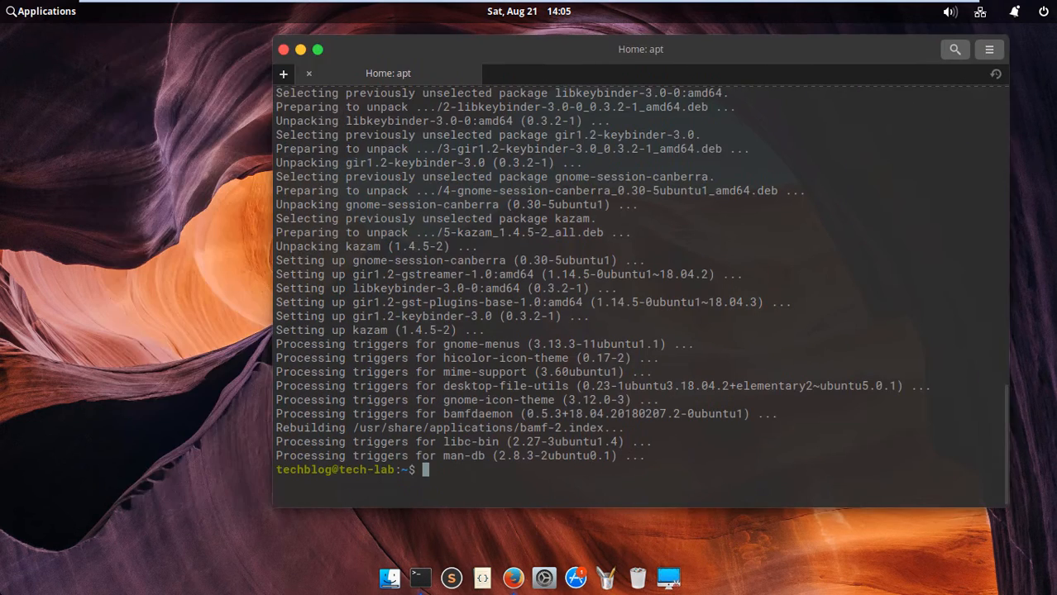
Switch to Firefox, open technnhit.in in a new tab, and minimise the browser.
left_click(513, 578)
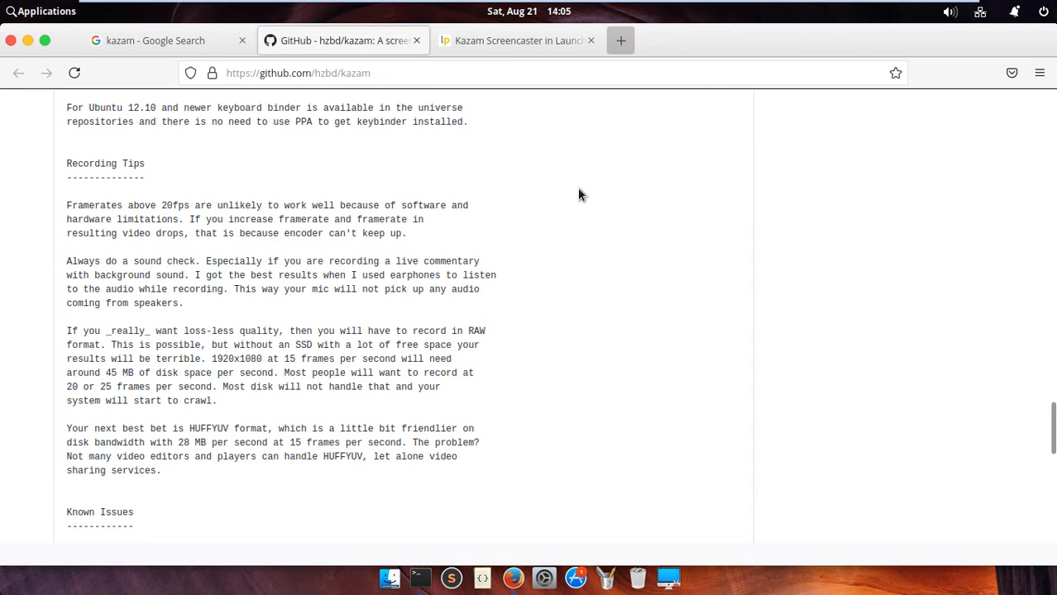
key("ctrl+t")
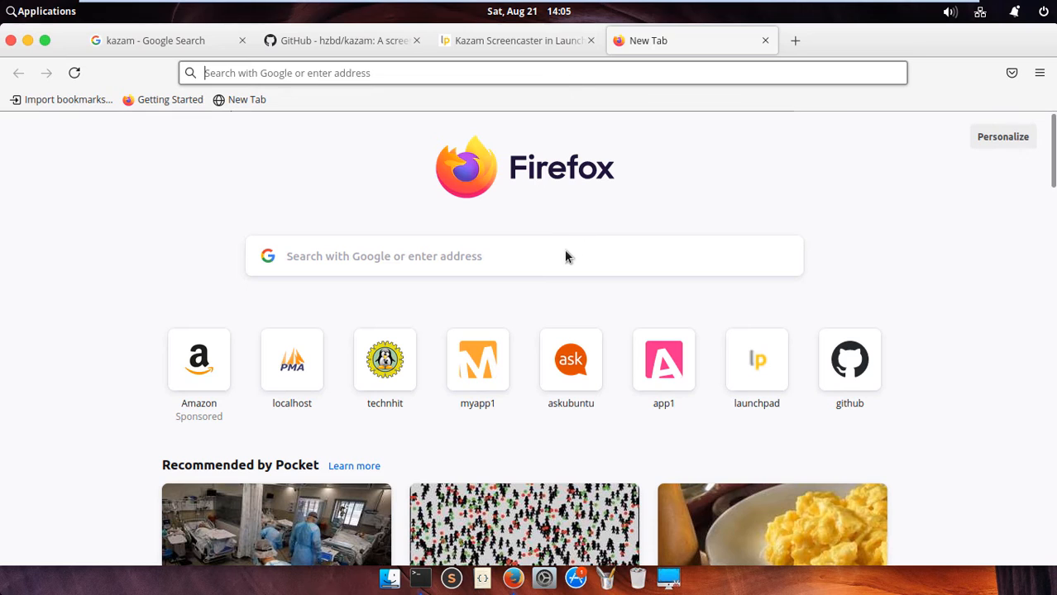
type("tec")
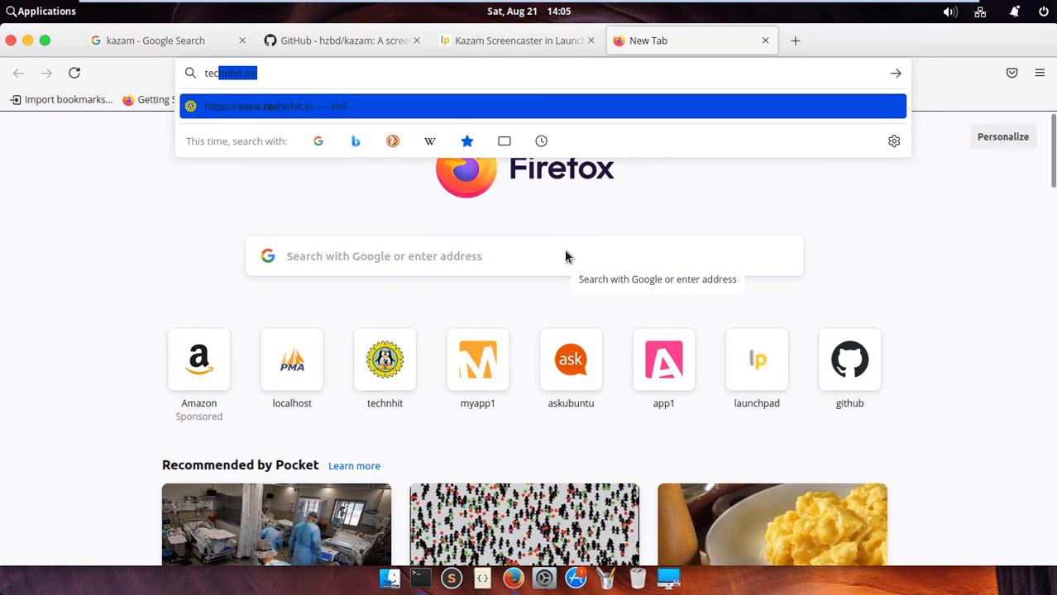
type("hnhit.i")
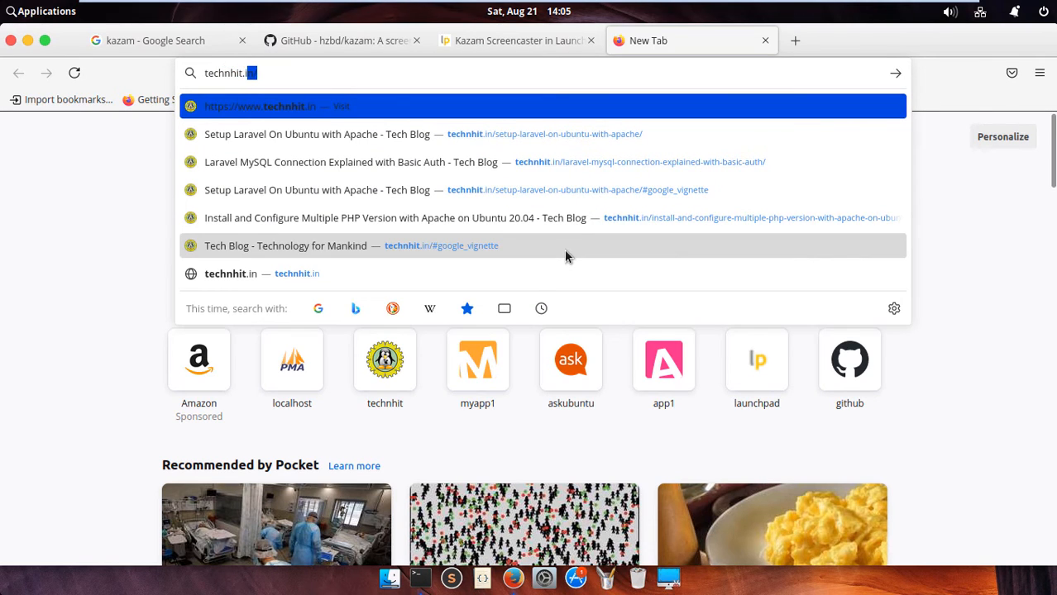
type("n")
key("Return")
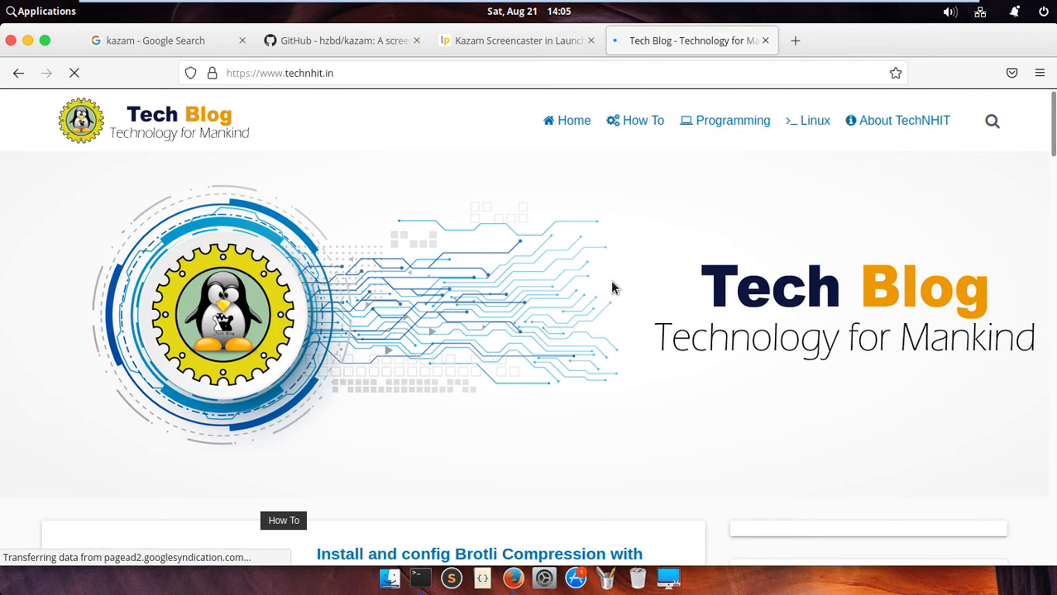
left_click(27, 41)
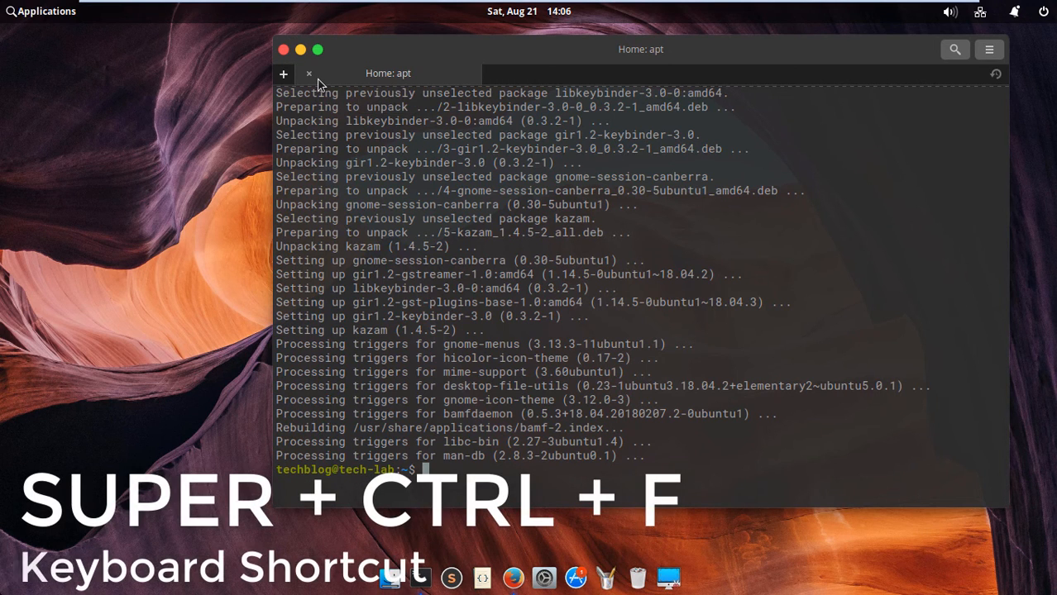
Finish the Kazam recording, minimise the terminal, and continue with the Save for later option.
key("super+ctrl+f")
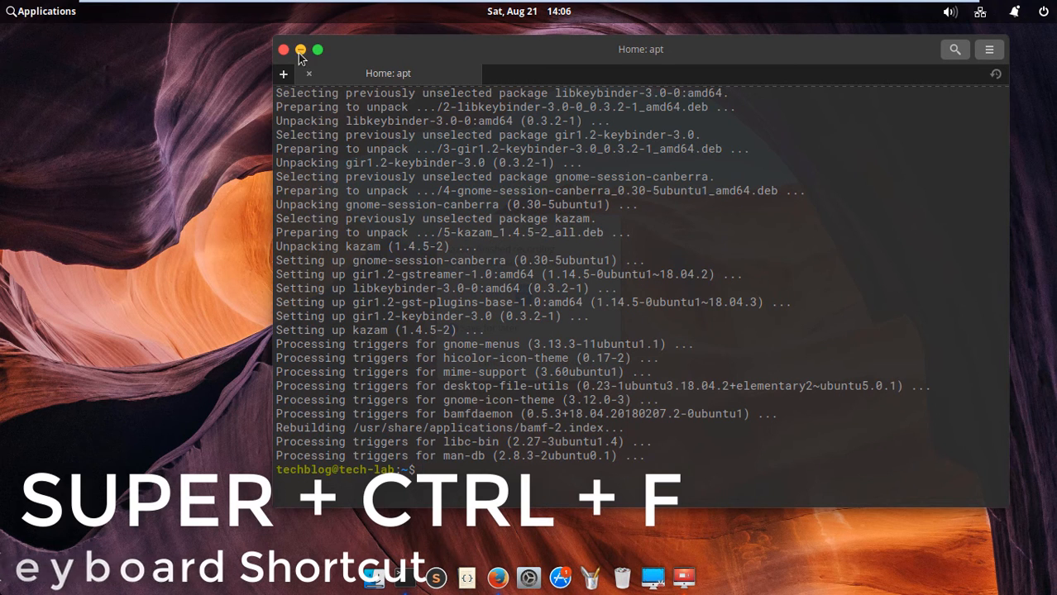
left_click(302, 52)
left_click_drag(503, 221, 404, 144)
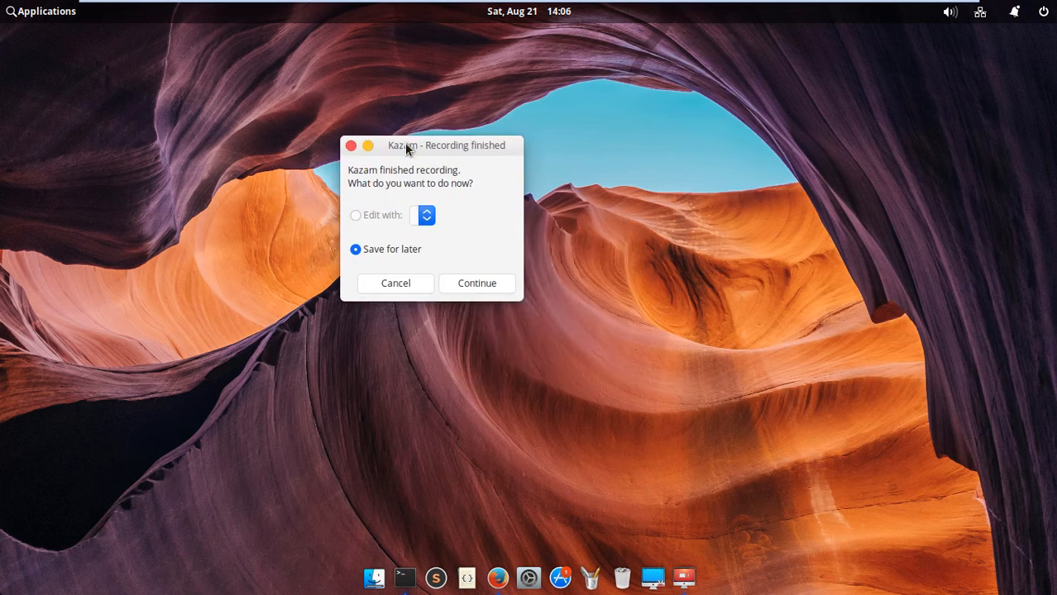
left_click(484, 284)
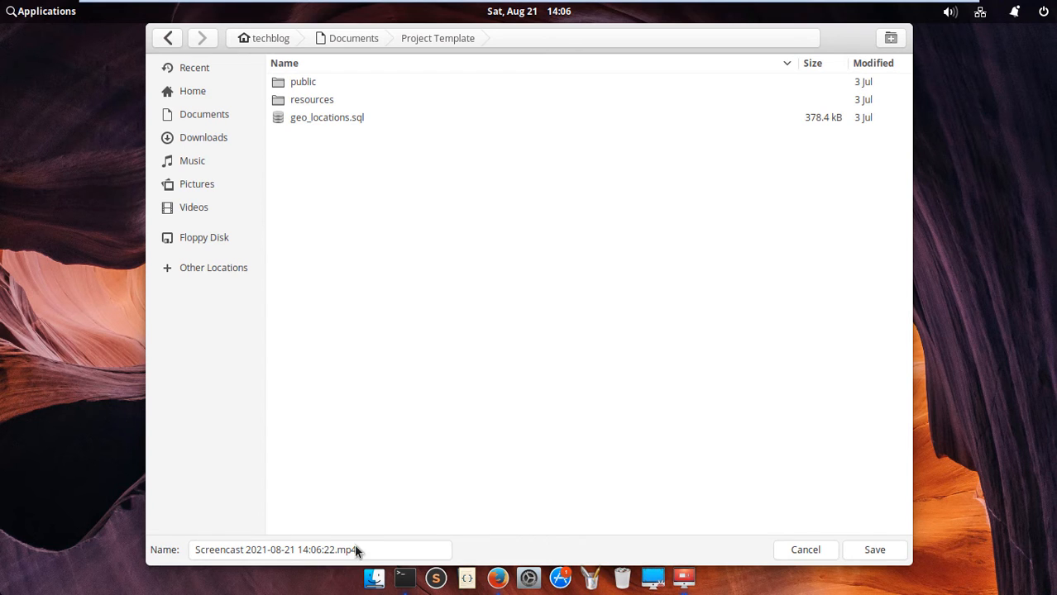
left_click_drag(354, 550, 132, 548)
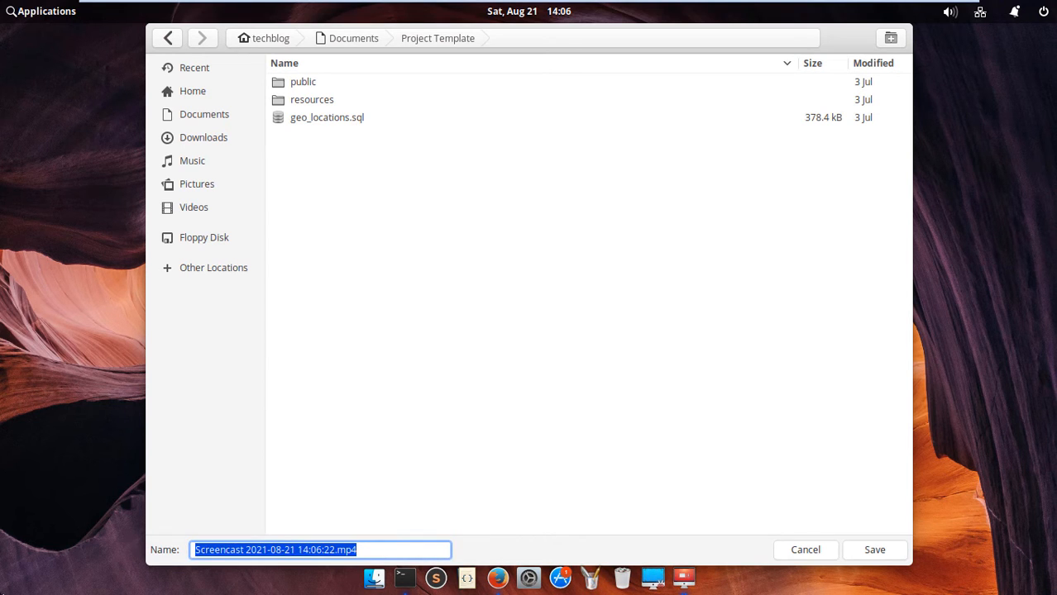
left_click(891, 556)
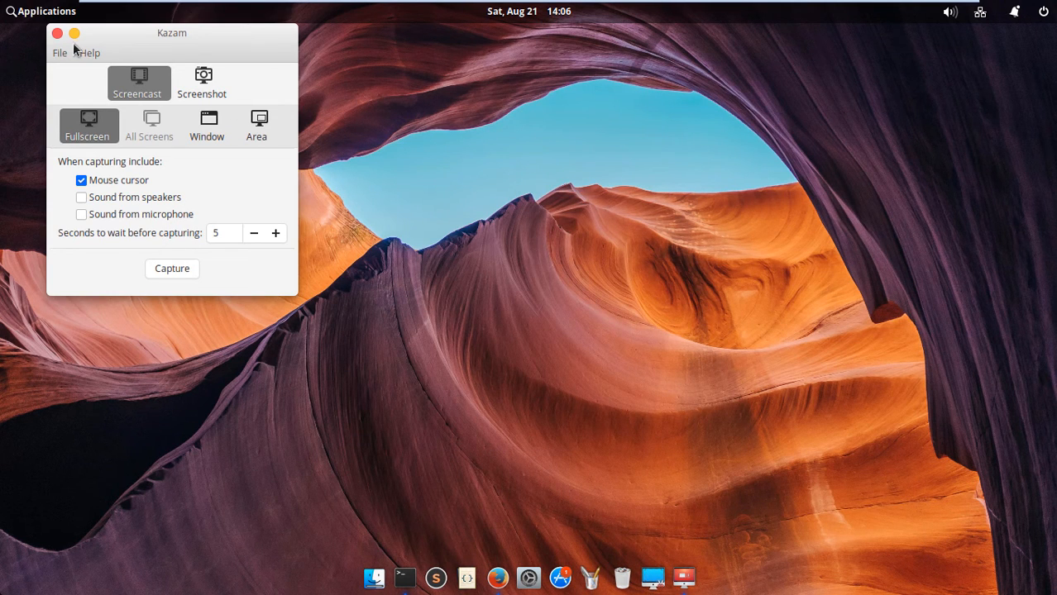
left_click(57, 34)
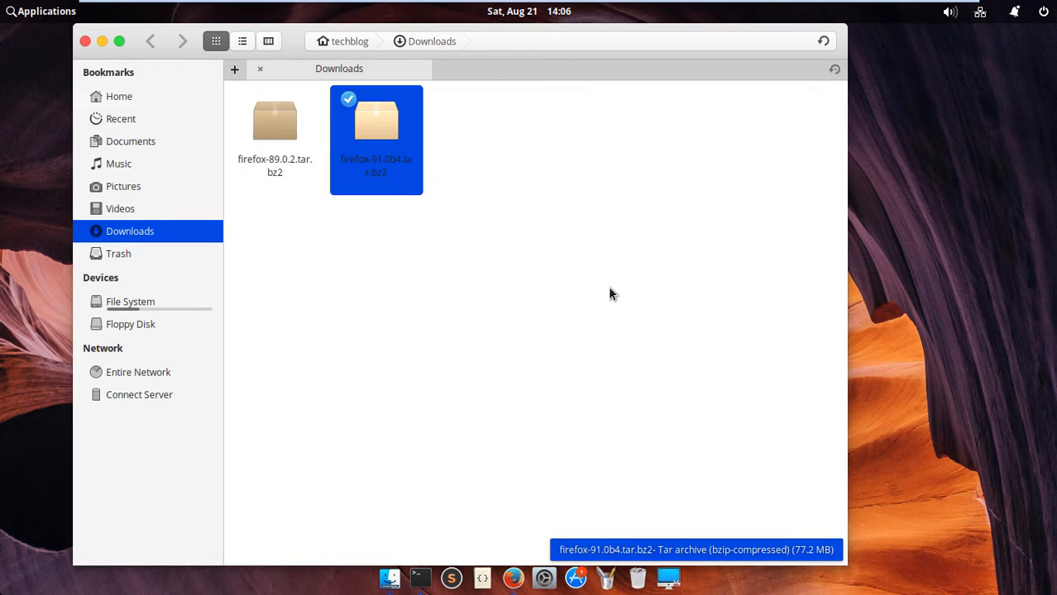
In the file manager, browse to Project Template in Documents and open the saved screencast video for playback.
left_click(138, 98)
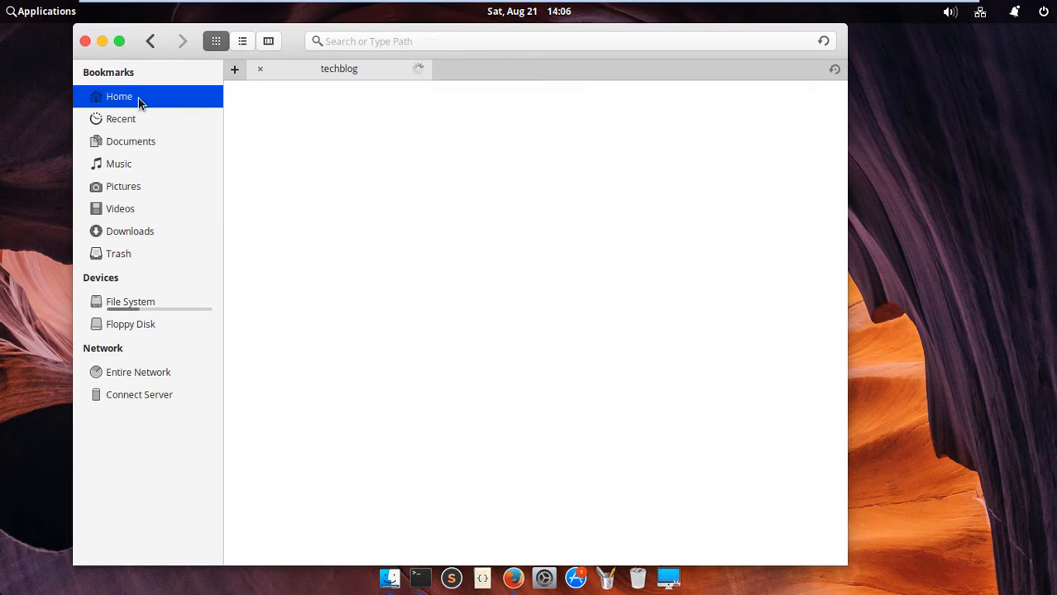
left_click(103, 142)
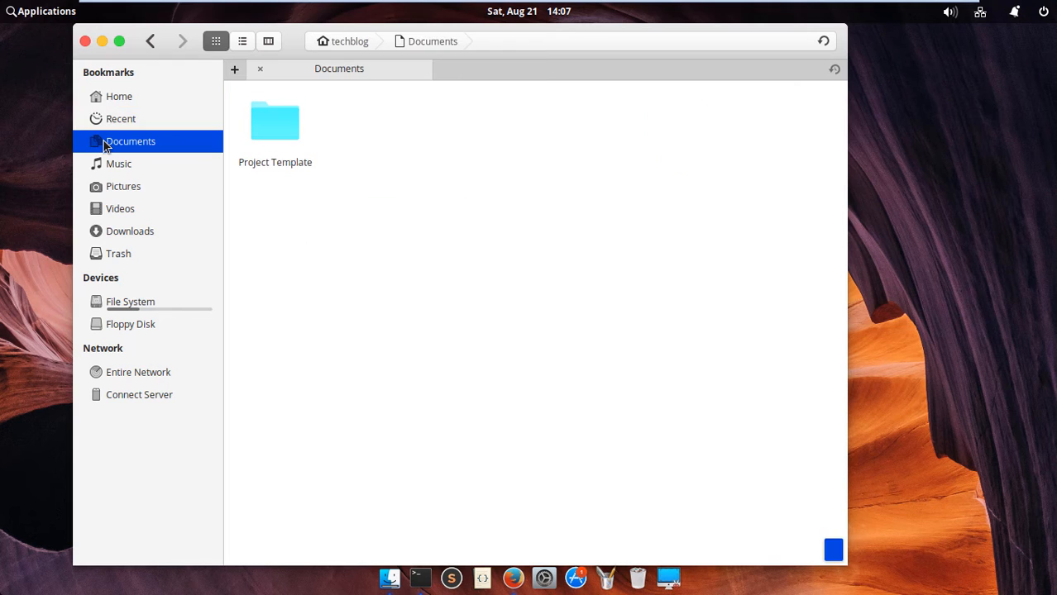
left_click(273, 134)
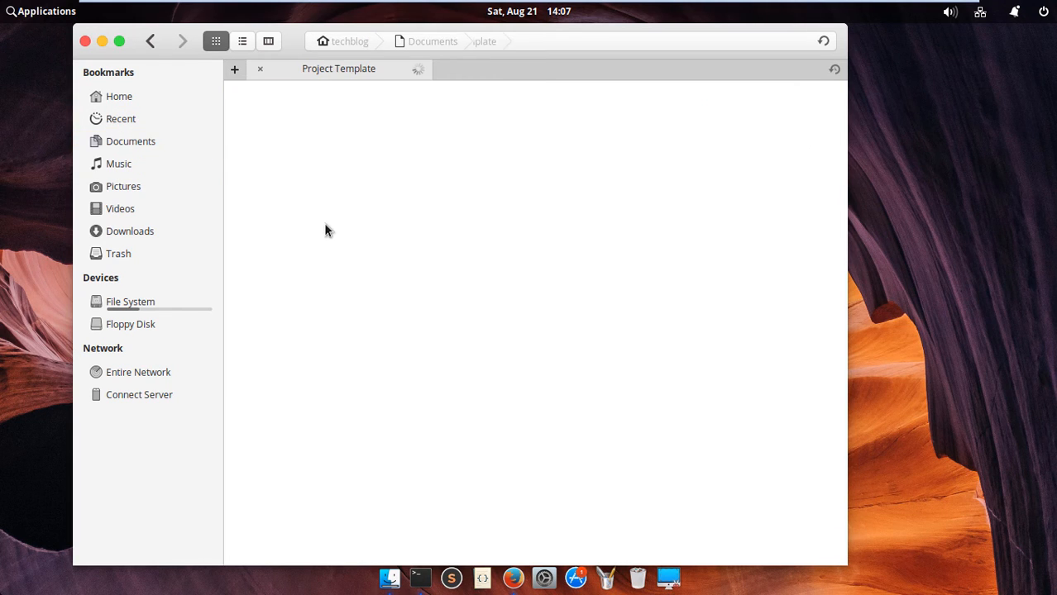
left_click_drag(689, 124, 535, 259)
left_click(540, 354)
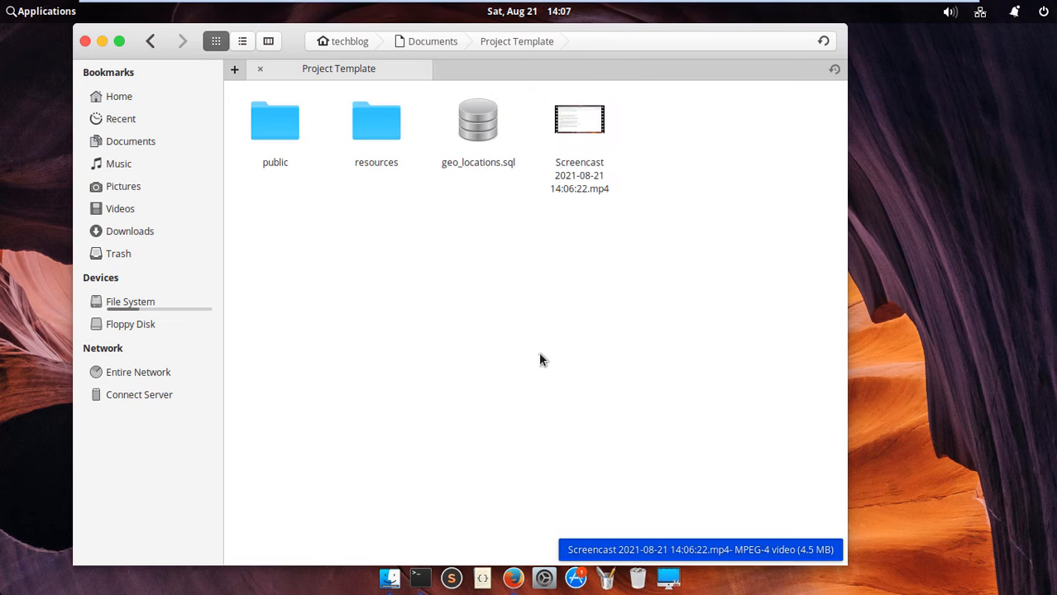
left_click(579, 133)
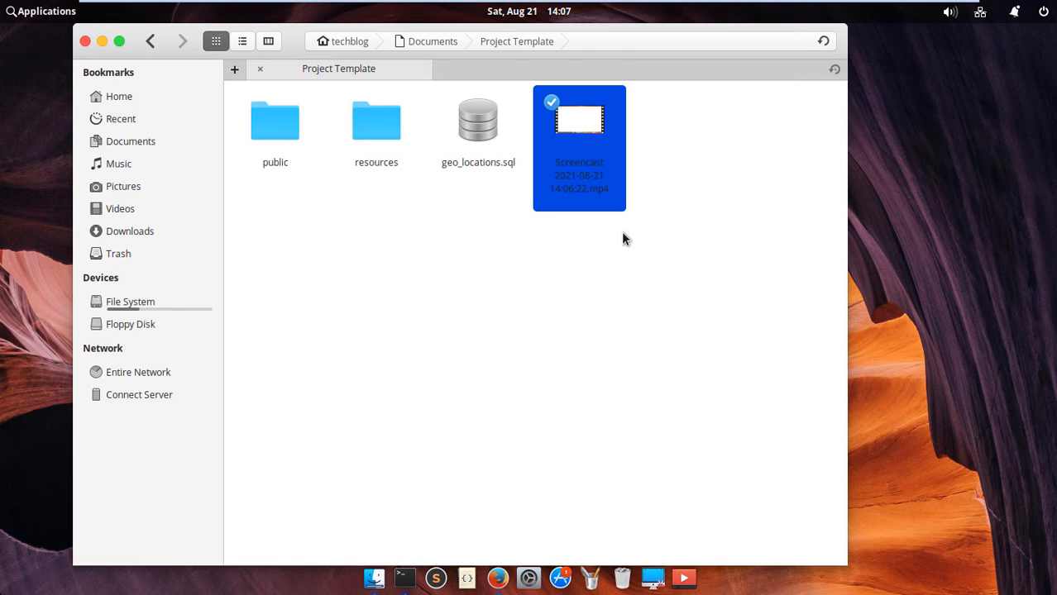
key("Return")
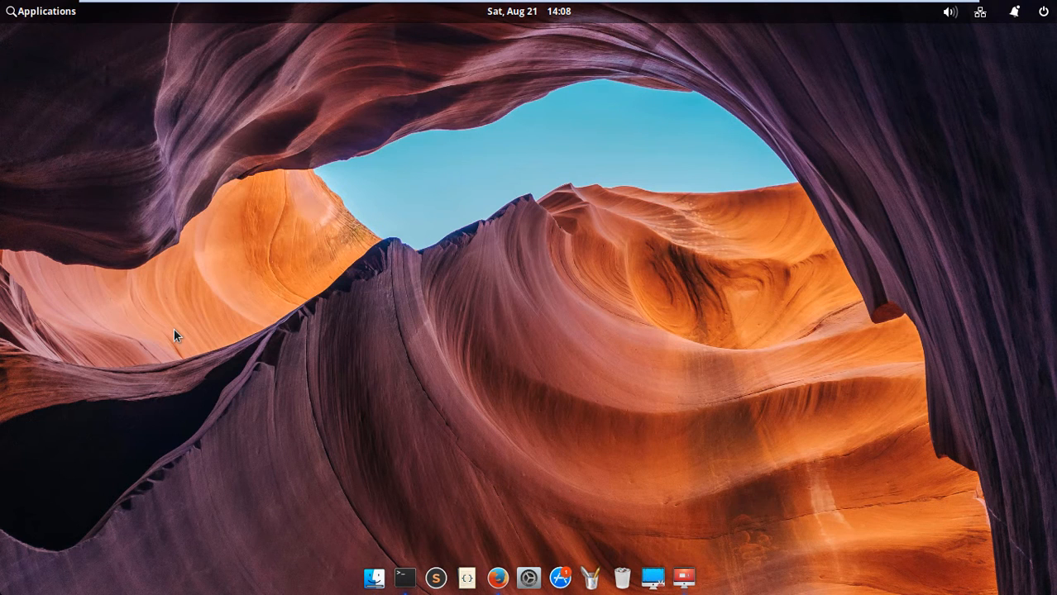
Open Kazam's preferences and go from the General settings to the Screencast settings.
left_click(60, 52)
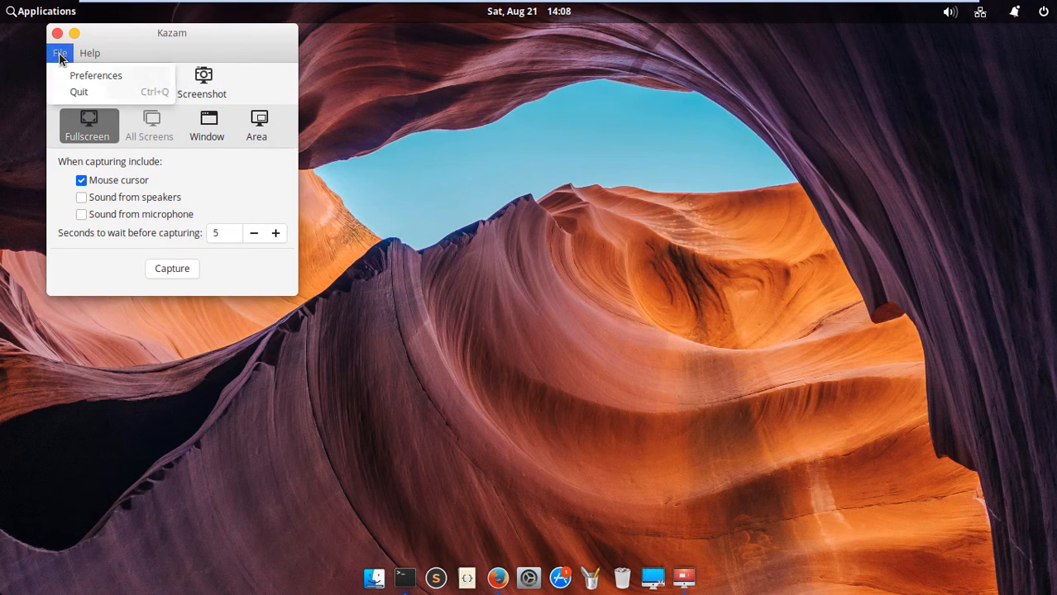
left_click(76, 74)
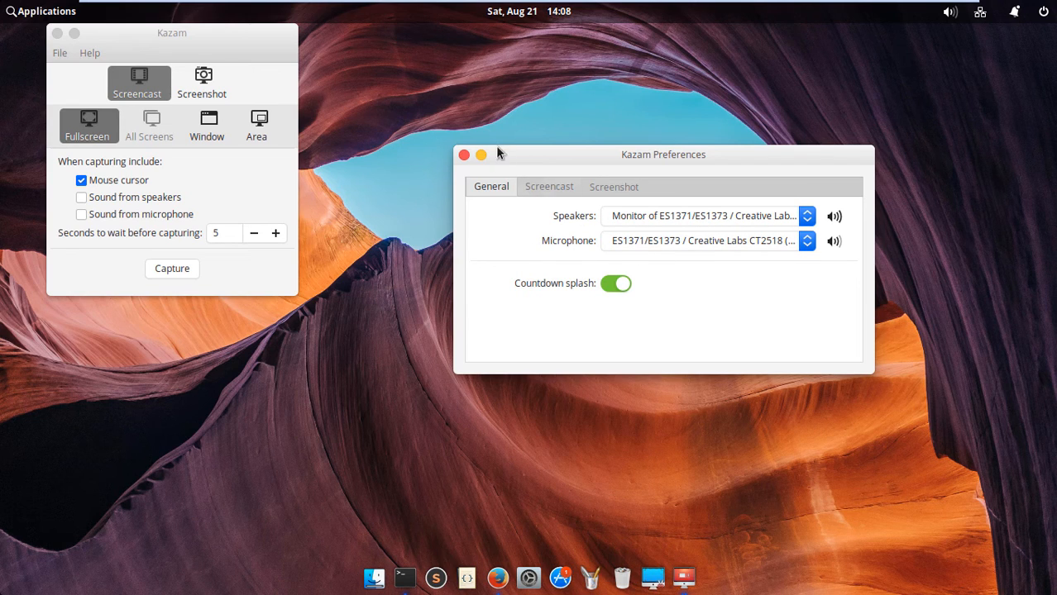
left_click(538, 189)
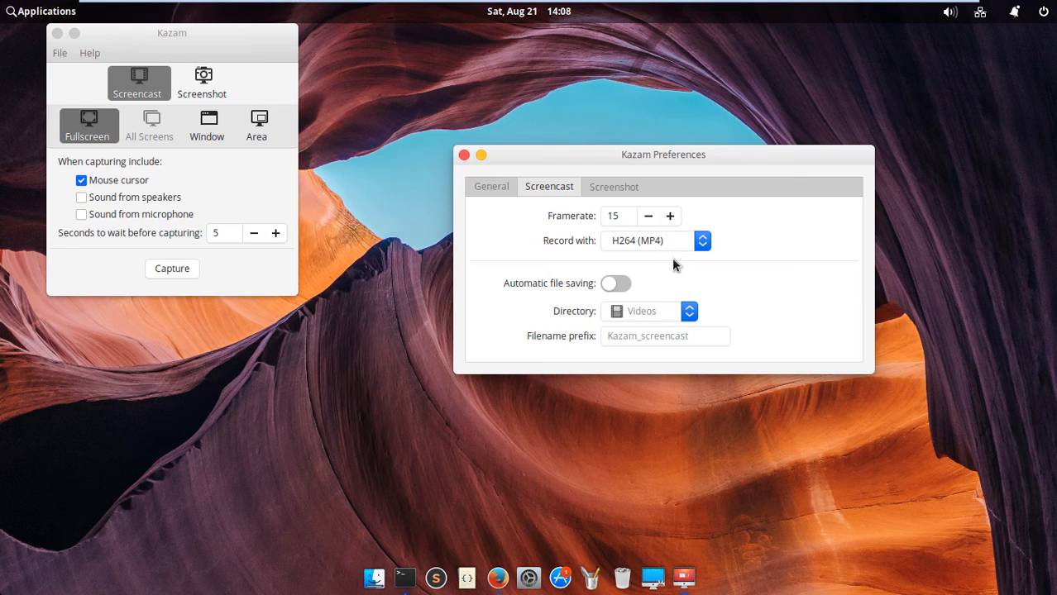
Try screencast framerates of 48 and 60, set the framerate to 30, and show the Screenshot preferences.
left_click_drag(618, 216, 510, 219)
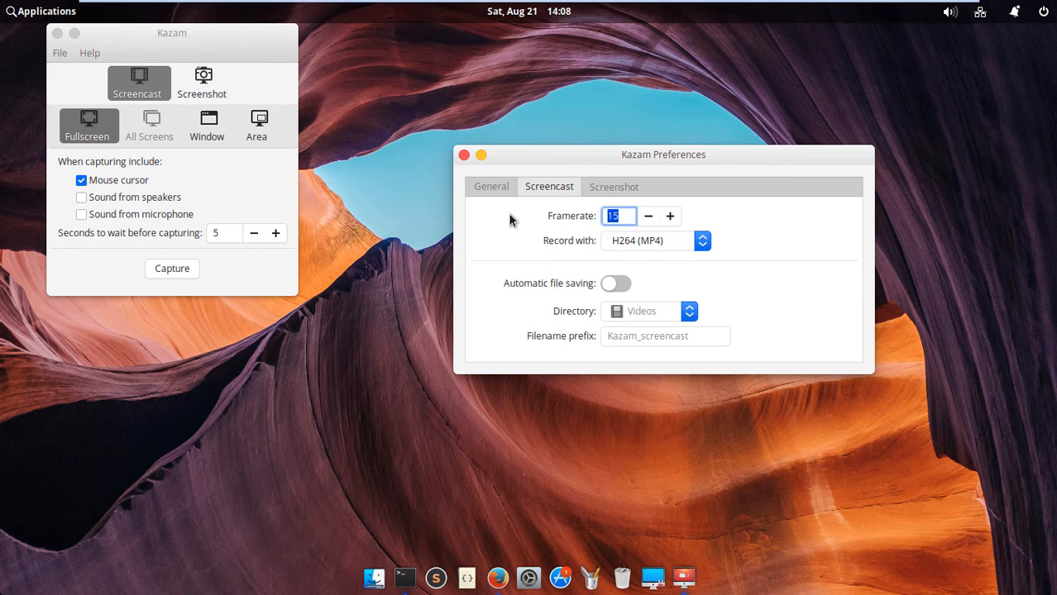
type("48")
key("BackSpace")
key("BackSpace")
type("60")
key("BackSpace")
key("BackSpace")
type("30")
left_click(612, 190)
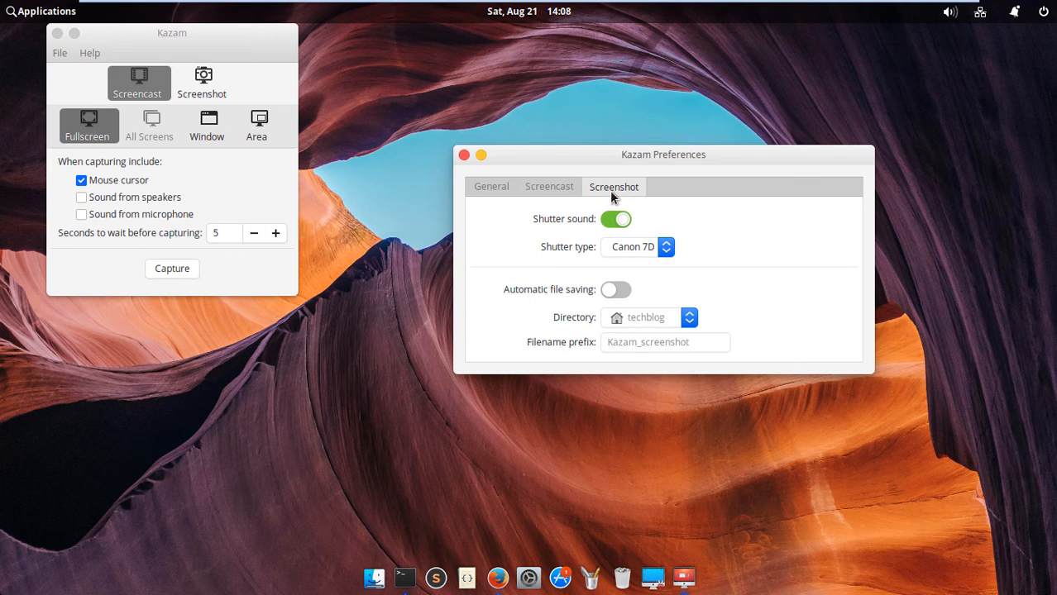